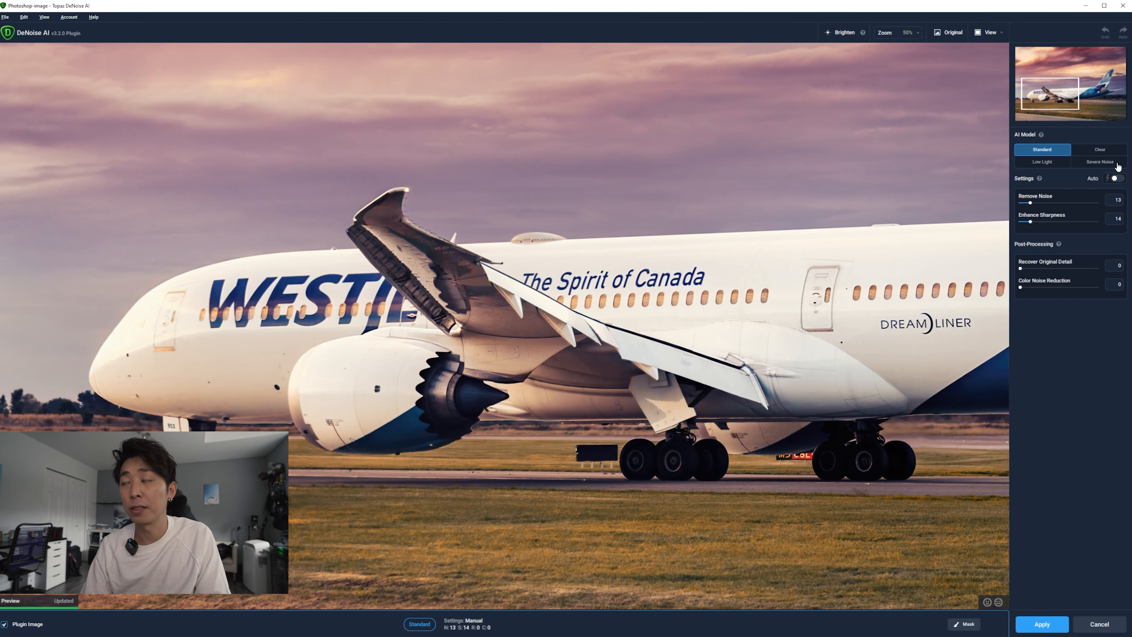
Step: Switch the AI model for the WestJet photo from Standard to Clear
click(1049, 154)
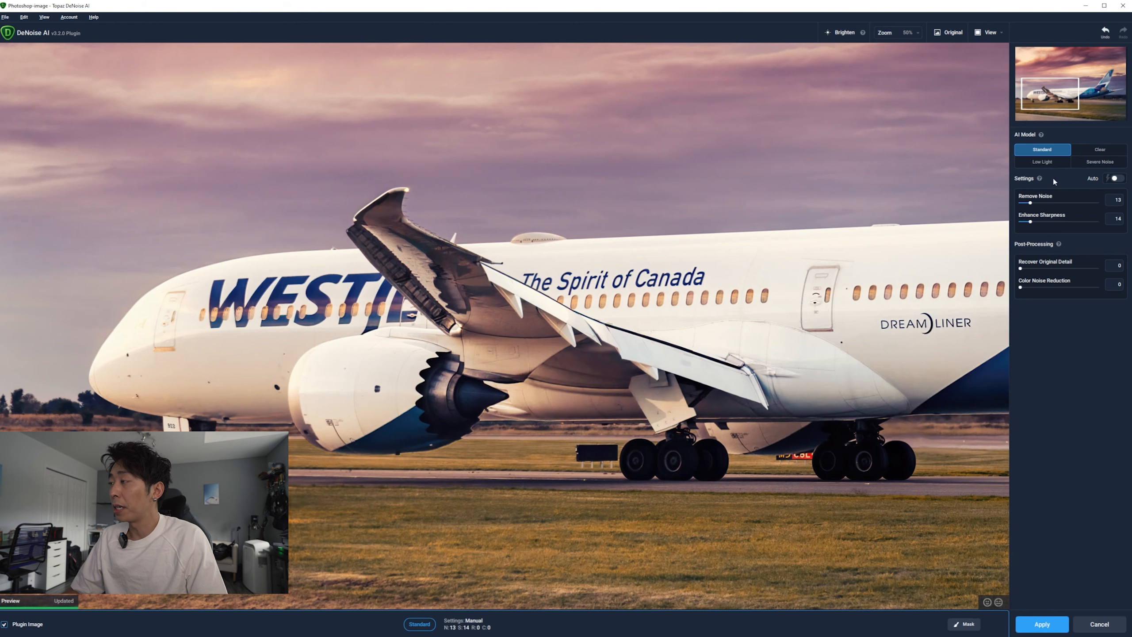
click(1099, 150)
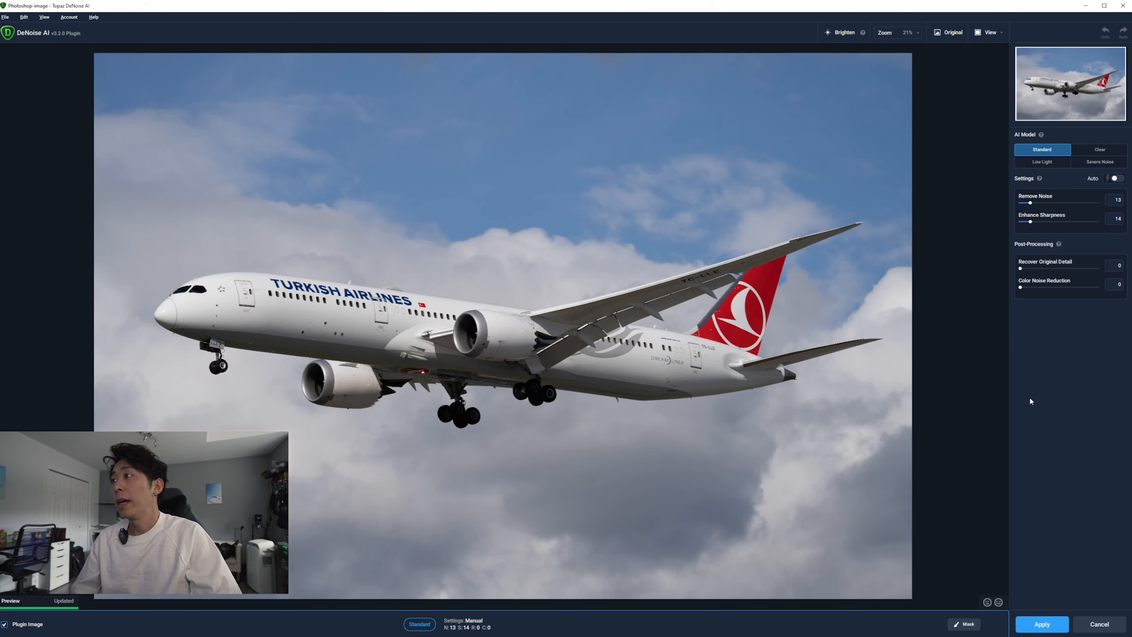
Step: Examine the Turkish Airlines aircraft's fuselage, engine and landing gear at 100% zoom with the Standard model
click(919, 34)
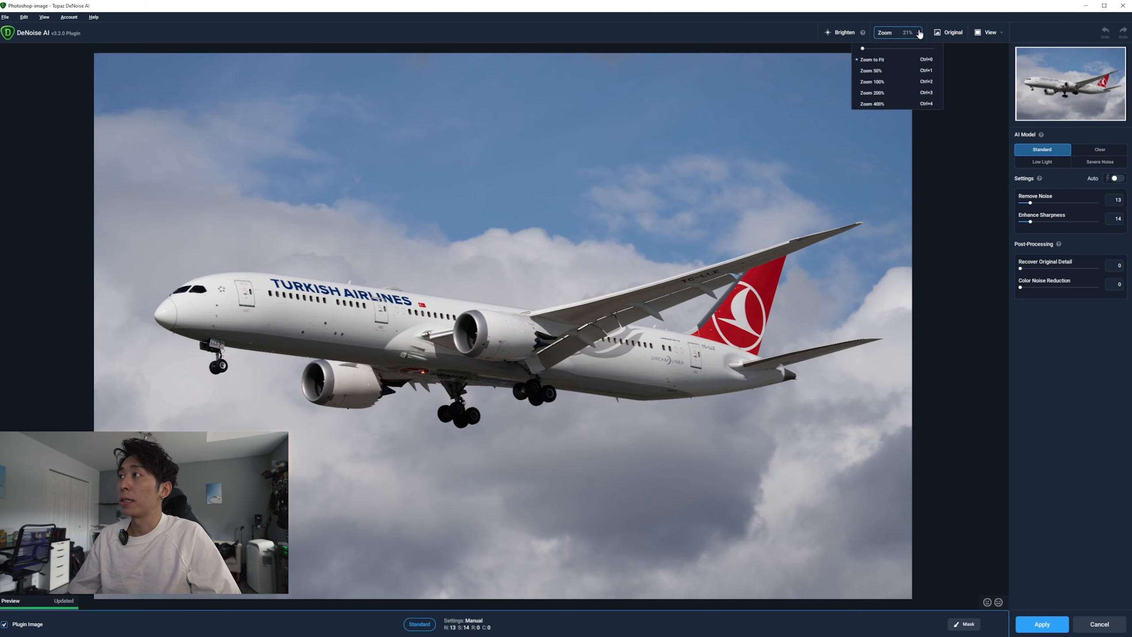
click(873, 83)
drag(351, 313, 803, 367)
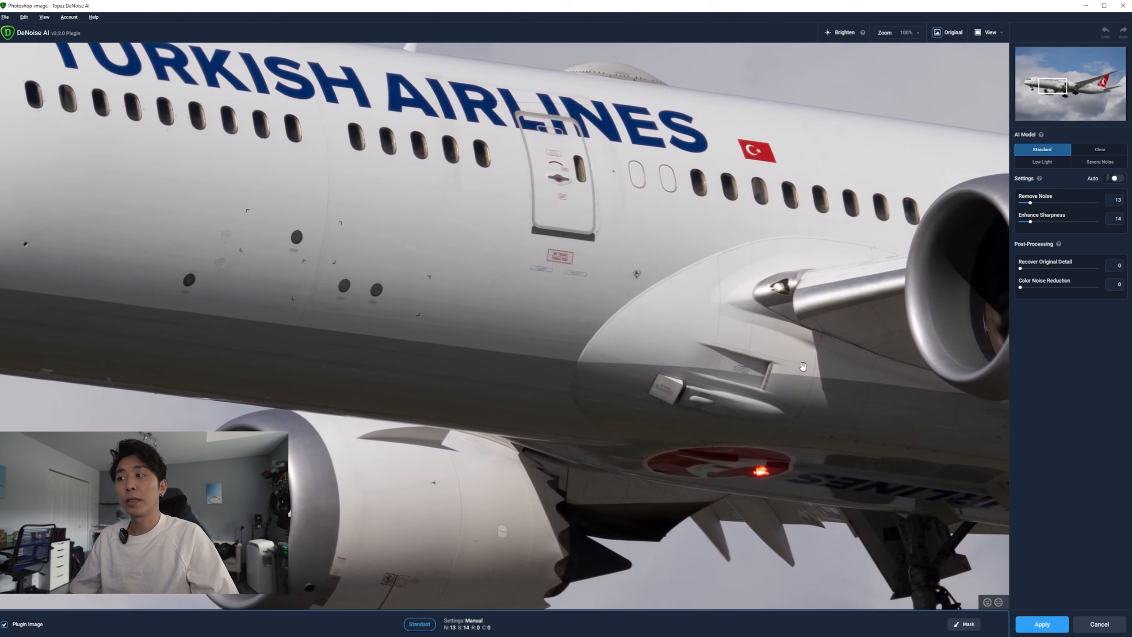
drag(457, 347, 726, 313)
drag(368, 236, 397, 248)
drag(815, 331, 466, 290)
drag(767, 379, 454, 321)
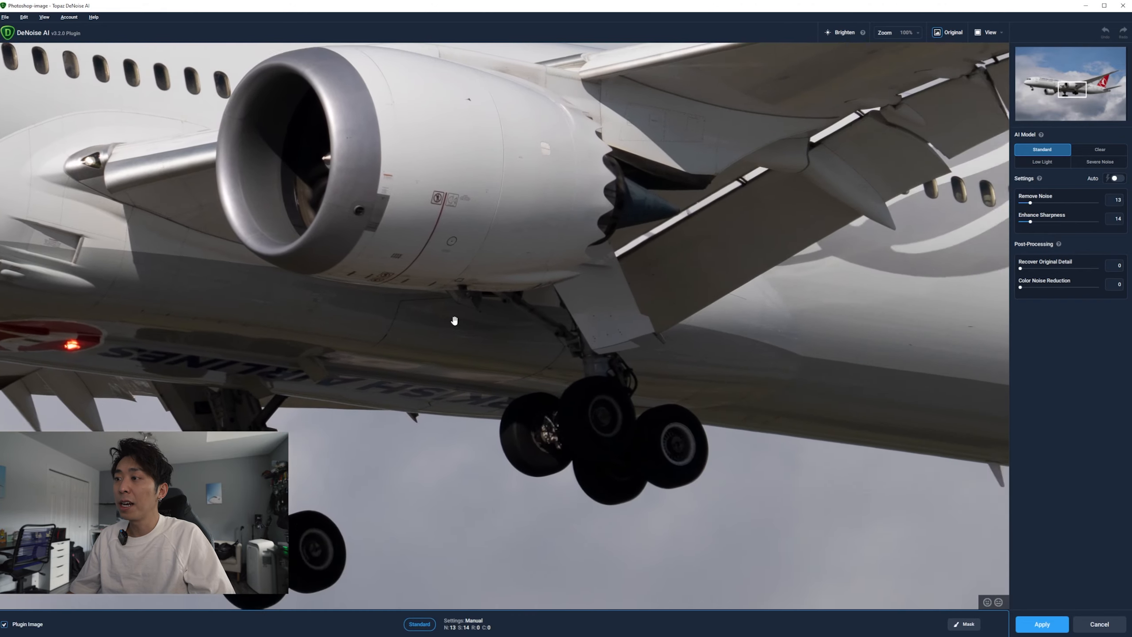
drag(804, 341, 362, 301)
drag(652, 291, 496, 521)
drag(587, 338, 671, 293)
drag(461, 412, 1003, 236)
Step: Examine noise in the shadows of the Turkish Airlines aircraft's belly and rear fuselage at 200% zoom
click(918, 32)
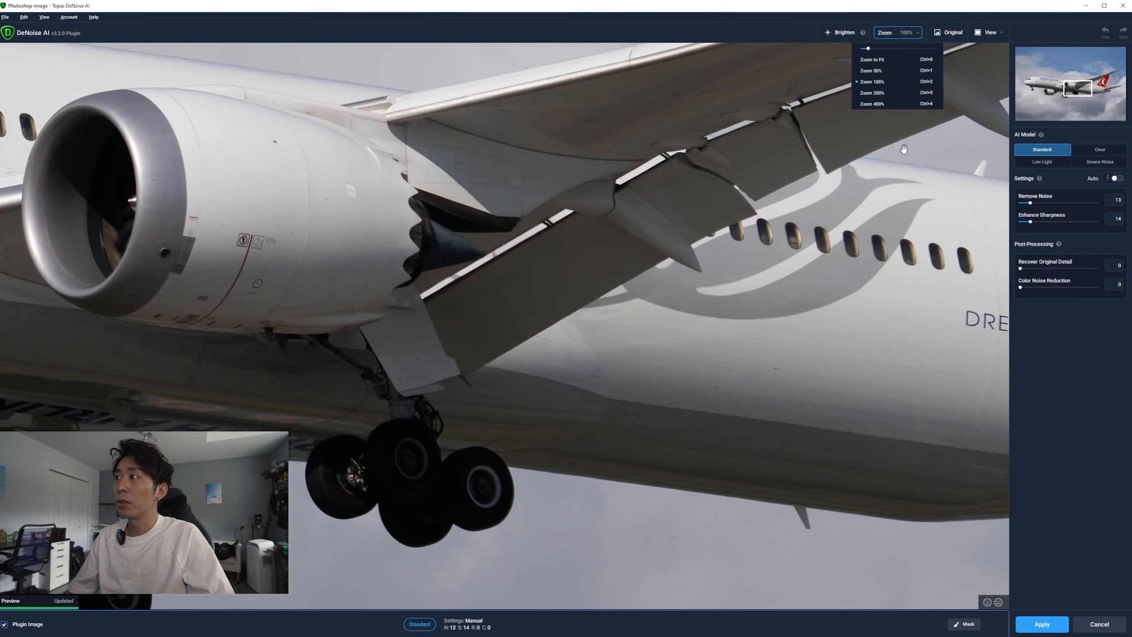
click(872, 92)
drag(348, 394, 622, 212)
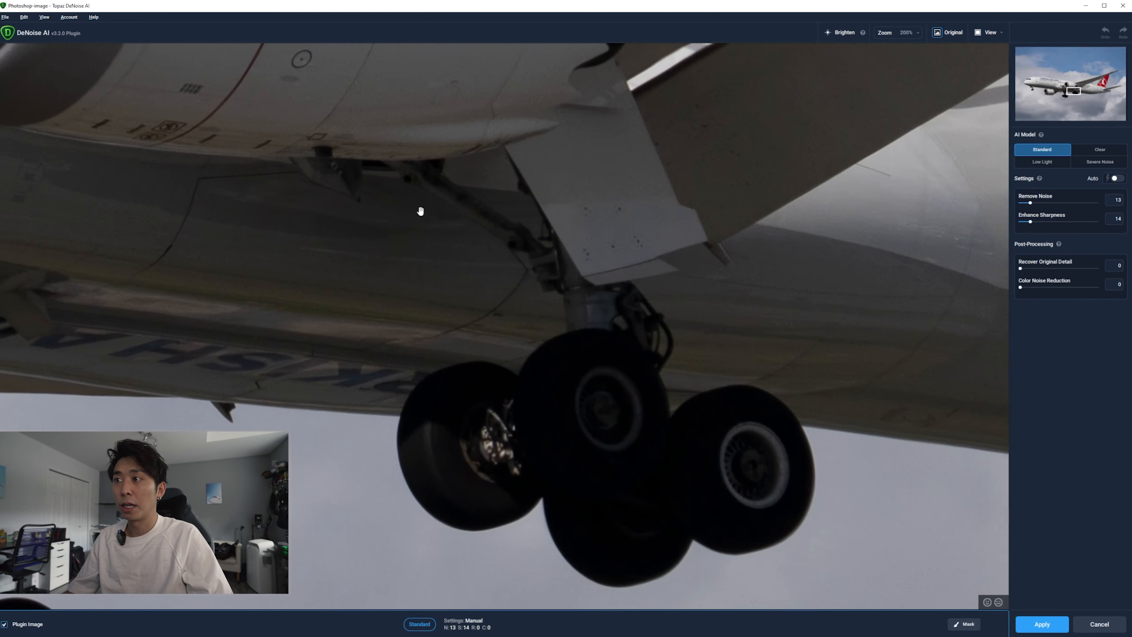
drag(389, 211, 652, 246)
drag(425, 266, 338, 238)
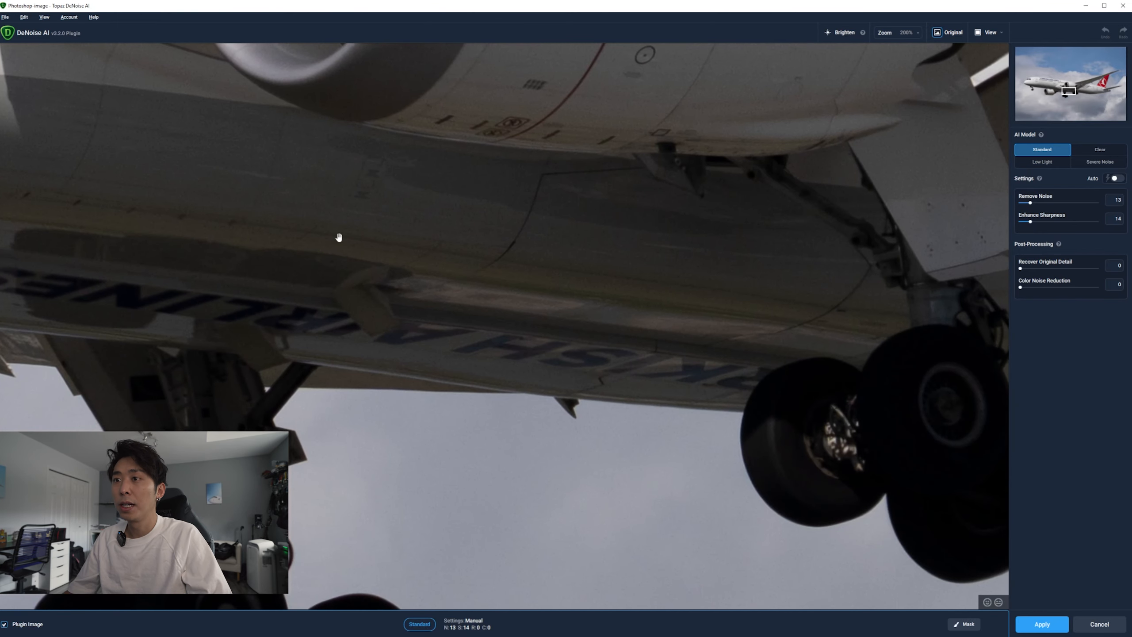
drag(338, 237, 289, 245)
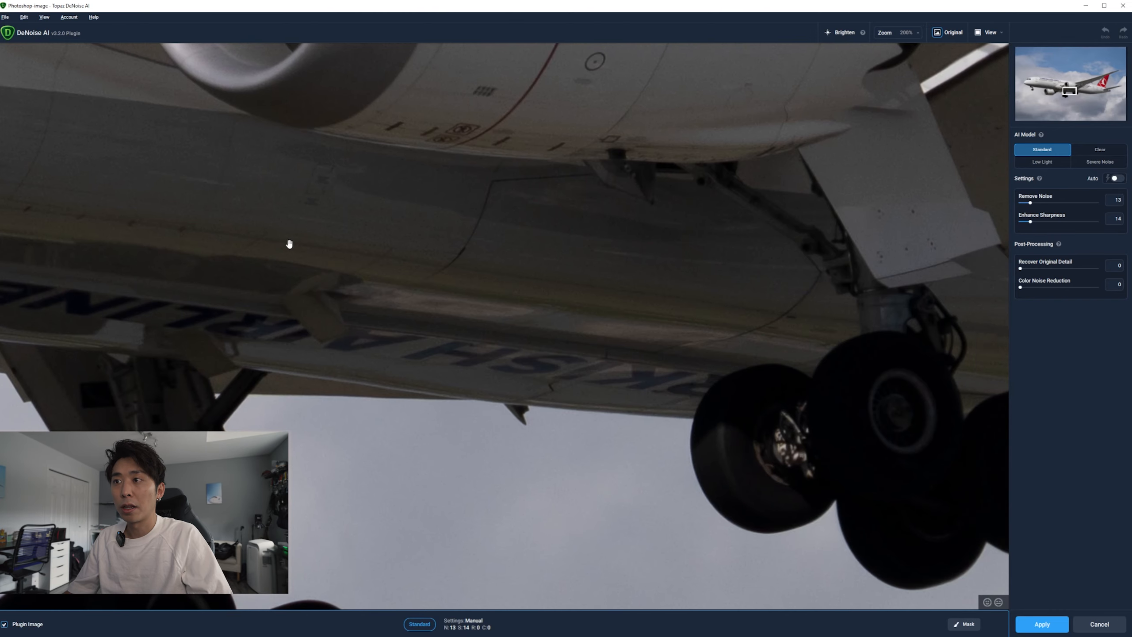
drag(289, 244, 4, 188)
drag(642, 256, 27, 212)
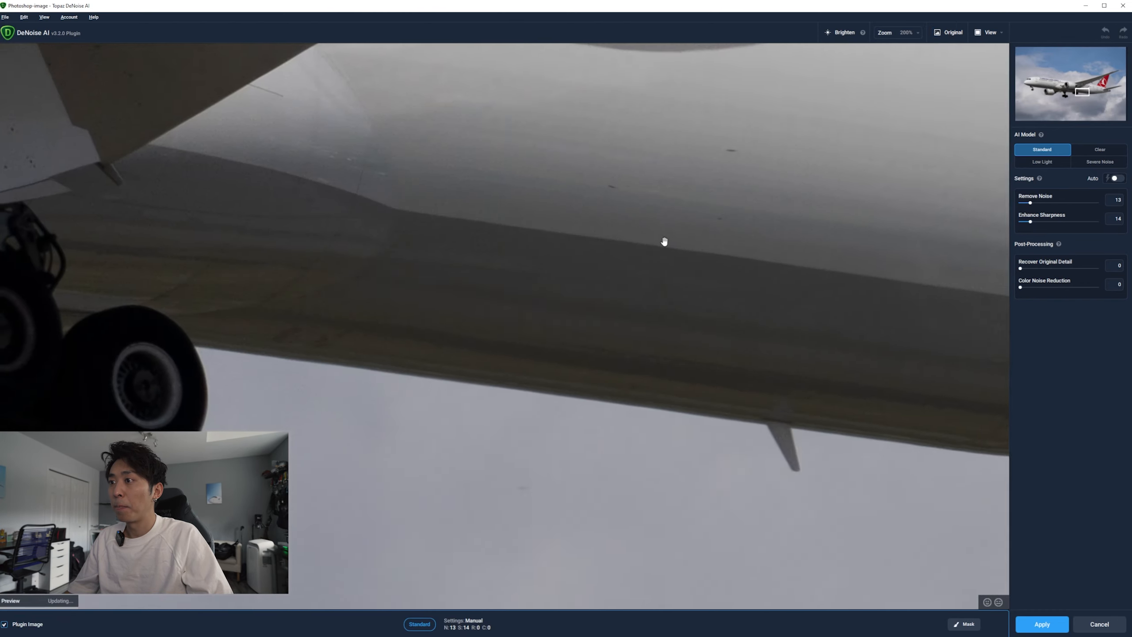
drag(722, 267, 56, 210)
drag(611, 220, 95, 245)
mouse_move(590, 187)
mouse_down()
mouse_move(589, 245)
mouse_move(523, 280)
mouse_move(522, 222)
mouse_move(301, 233)
mouse_move(629, 187)
mouse_move(610, 190)
mouse_up()
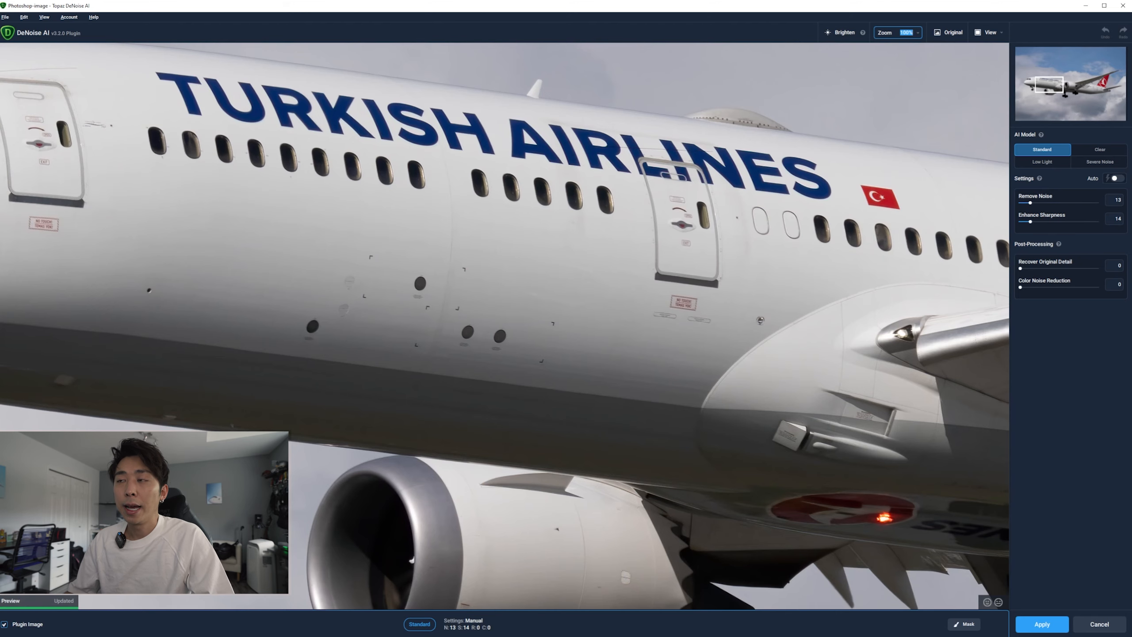
Step: Inspect the Turkish Airlines aircraft from the forward fuselage to the engine and main landing gear at 100% zoom
drag(329, 334, 713, 354)
drag(557, 344, 724, 362)
mouse_move(501, 344)
mouse_down()
mouse_move(669, 354)
mouse_move(307, 303)
mouse_up()
drag(702, 322, 311, 273)
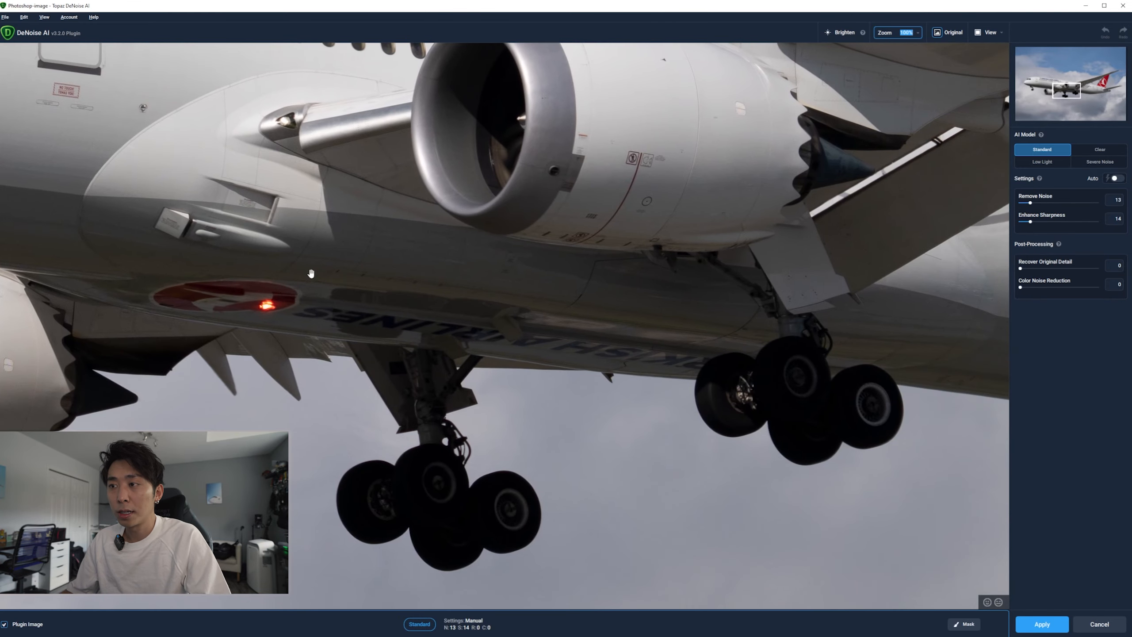
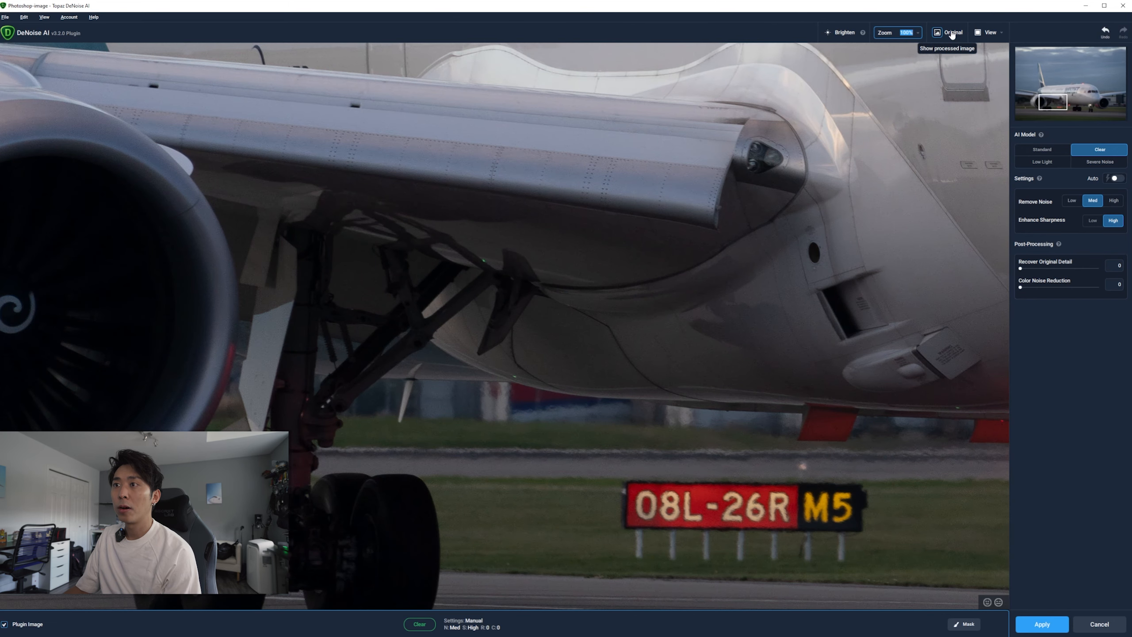
Step: Compare the original and processed WestJet photo in Side-by-side View, checking the engines, fuselage lettering and nose
click(952, 35)
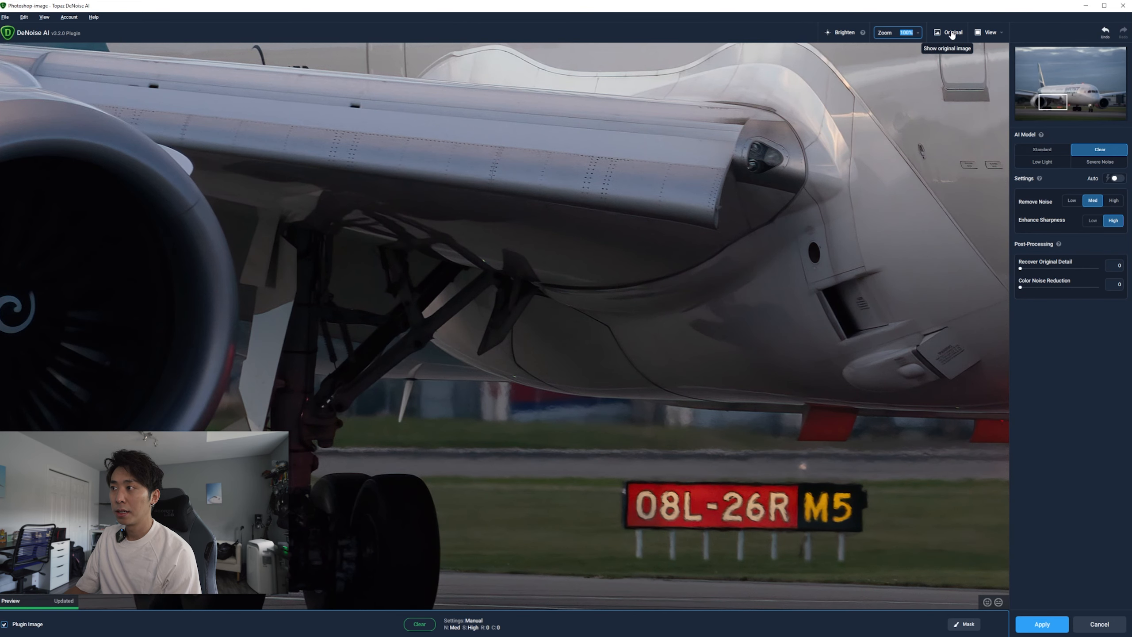
click(990, 33)
click(1029, 54)
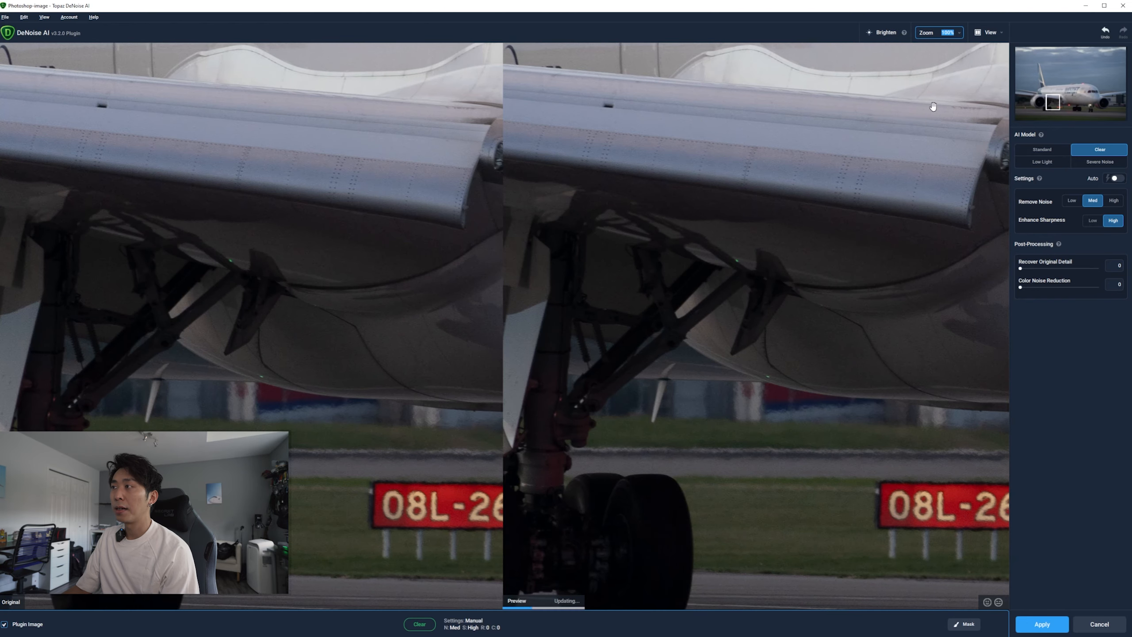
drag(968, 85, 870, 245)
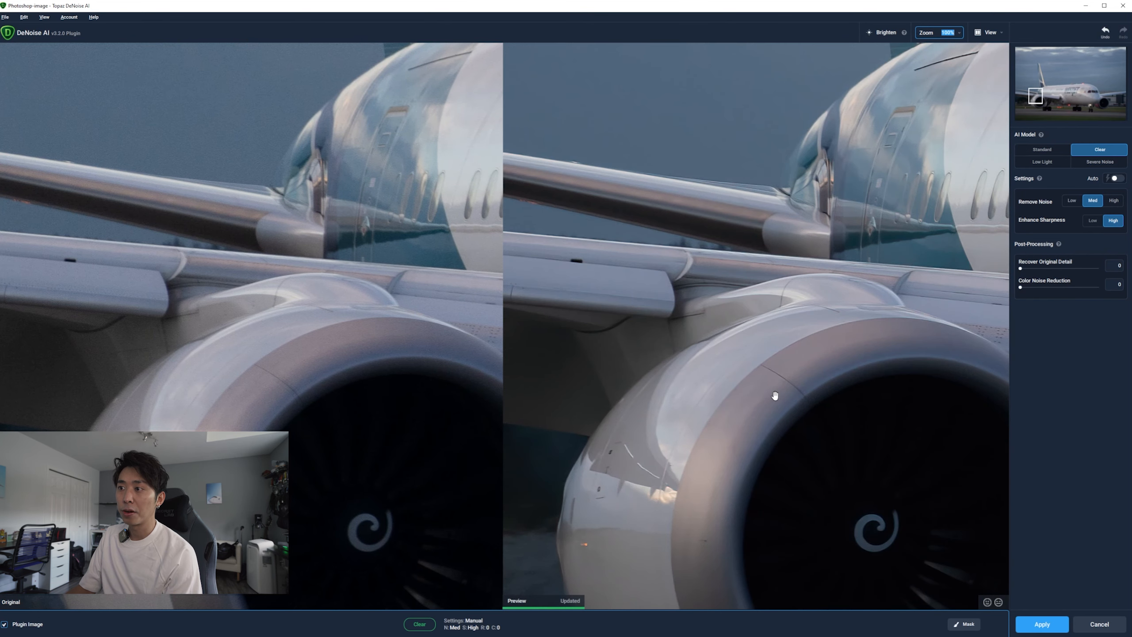
click(1068, 113)
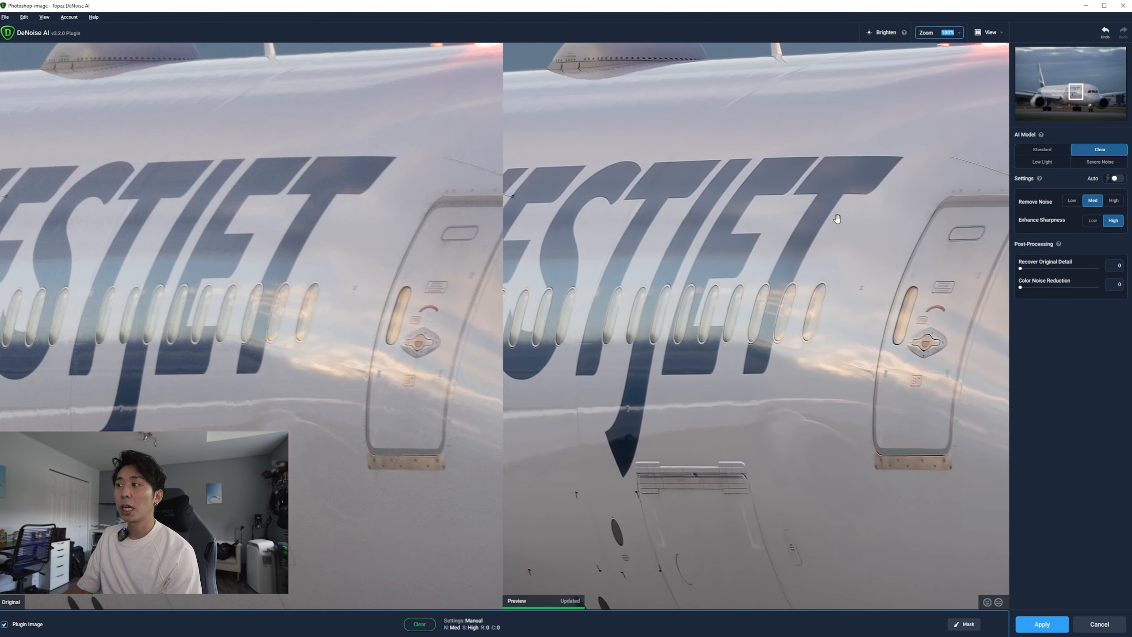
drag(1072, 94, 1095, 96)
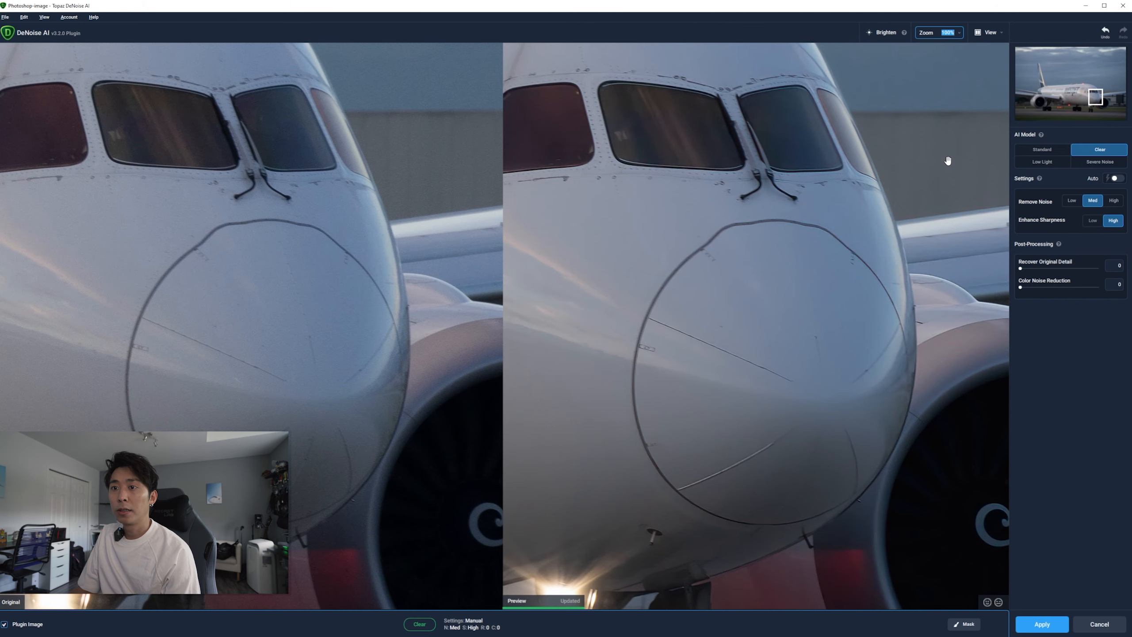
drag(1092, 98, 1108, 106)
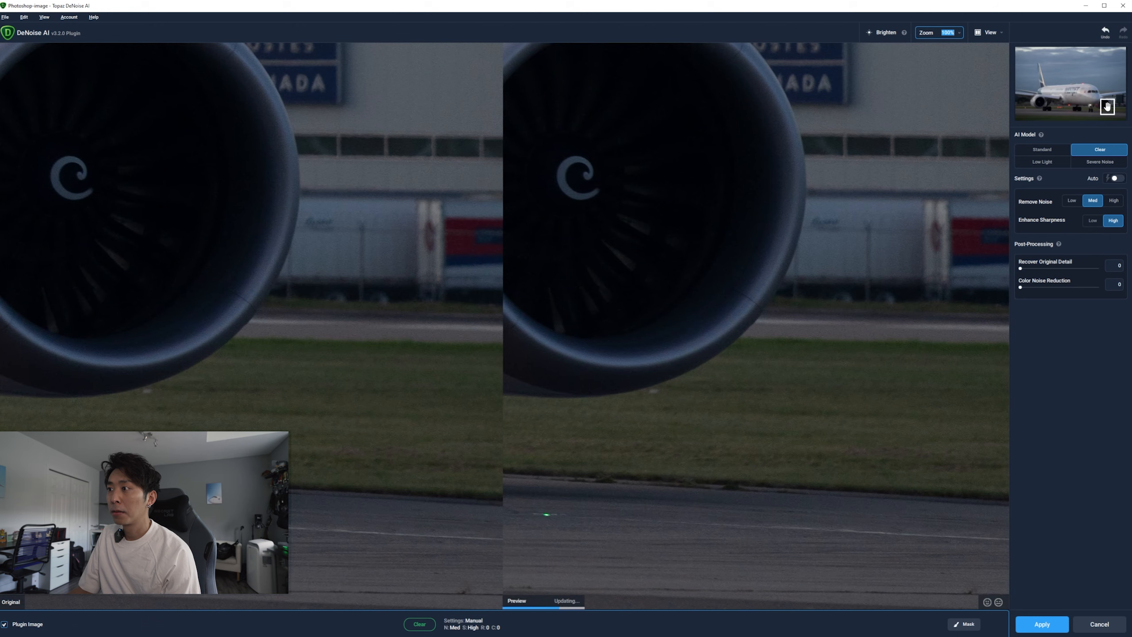
Step: Return to Single View and apply the Clear model with Remove Noise Med and Enhance Sharpness High to the WestJet photo
click(983, 33)
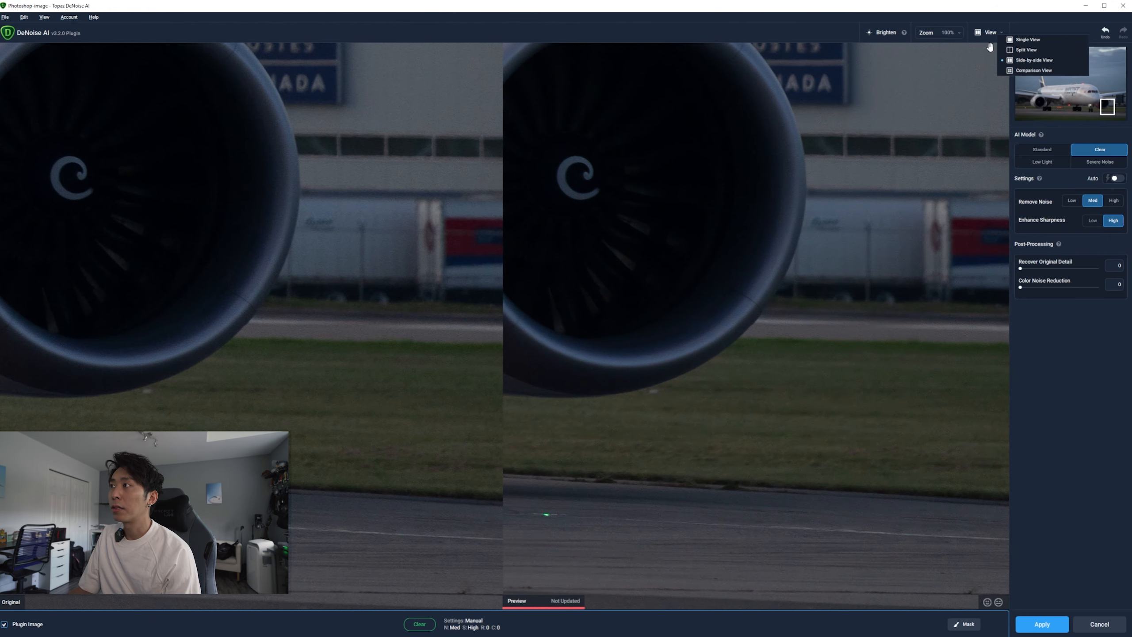
click(1019, 49)
click(985, 33)
click(1012, 45)
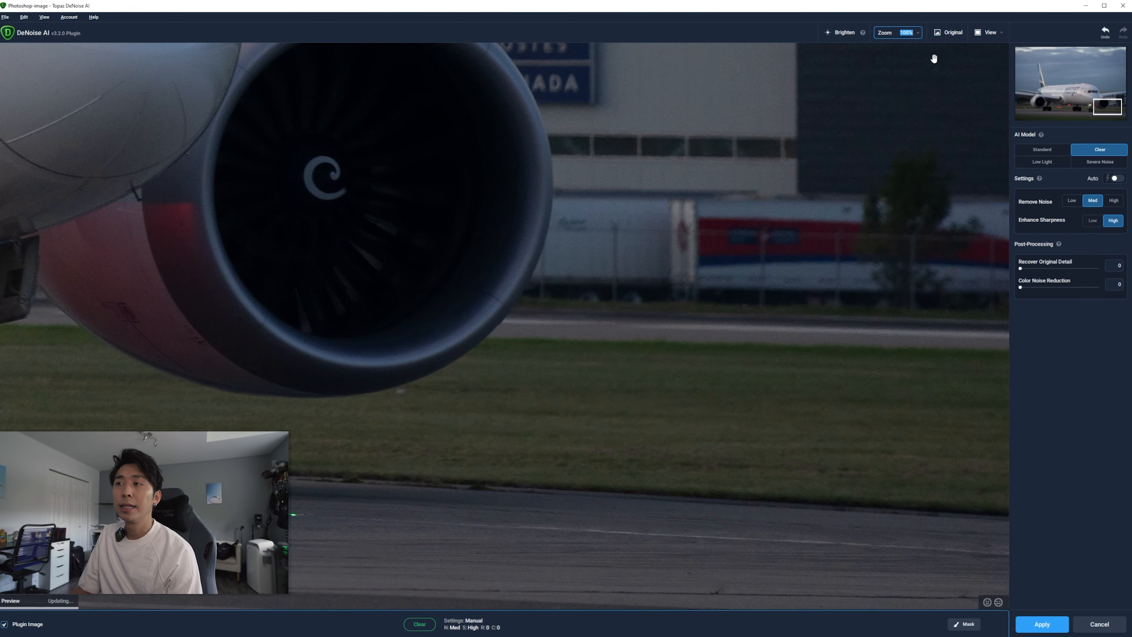
drag(442, 152, 813, 354)
click(1042, 624)
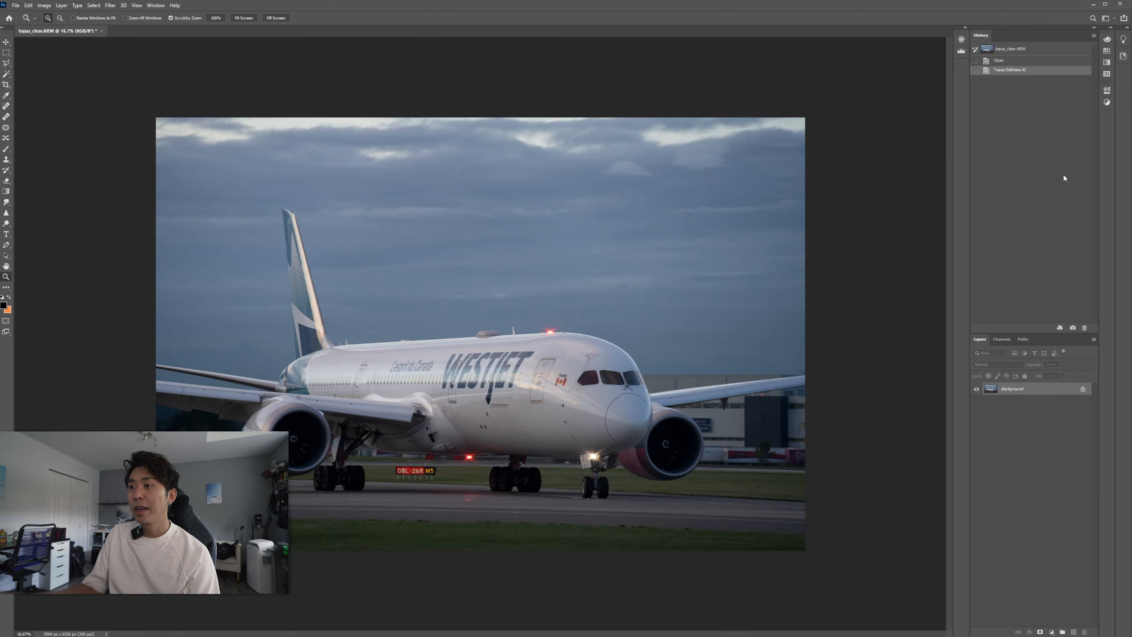
Step: Examine the denoised WestJet aircraft in Photoshop at 50% zoom, covering the nose, engines, tail and fuselage lettering
click(549, 393)
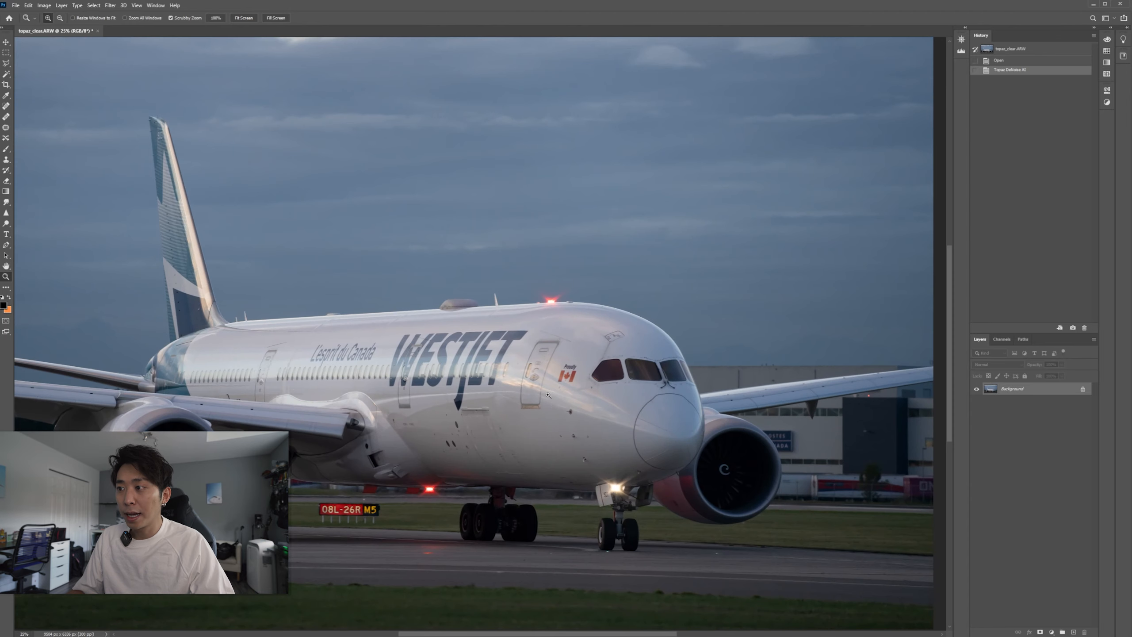
click(662, 455)
click(662, 454)
key(h)
mouse_move(748, 450)
mouse_down()
mouse_move(384, 314)
mouse_move(522, 230)
mouse_up()
drag(275, 240, 537, 274)
drag(328, 282, 659, 292)
drag(379, 305, 510, 335)
drag(444, 241, 641, 298)
drag(638, 92, 643, 376)
drag(698, 213, 690, 407)
mouse_move(748, 328)
mouse_down()
mouse_move(640, 386)
mouse_move(540, 407)
mouse_move(332, 369)
mouse_up()
mouse_move(751, 357)
mouse_down()
mouse_move(315, 321)
mouse_move(619, 268)
mouse_up()
drag(267, 388, 683, 267)
mouse_move(240, 437)
mouse_down()
mouse_move(440, 301)
mouse_move(567, 195)
mouse_up()
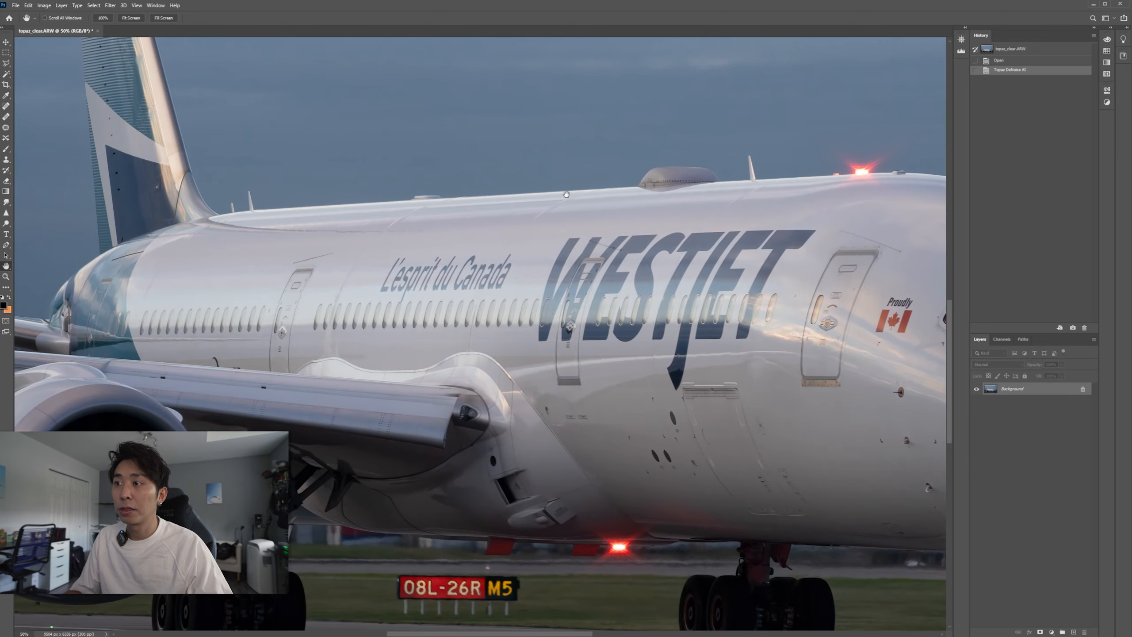
drag(682, 272, 397, 233)
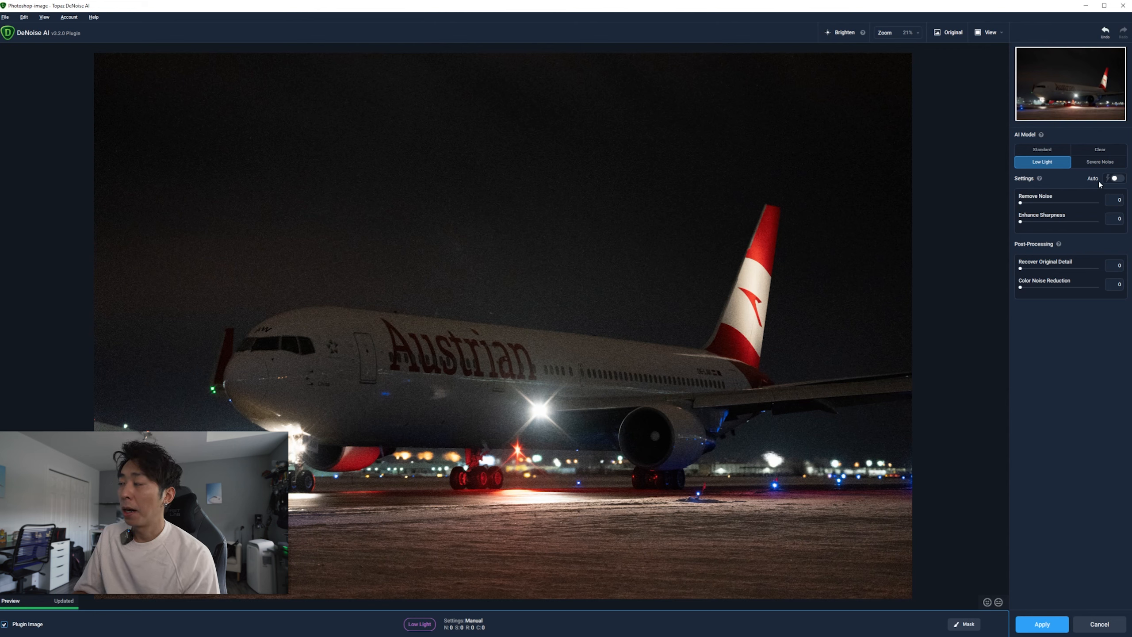
Step: Enable Auto settings for the Low Light model on the Austrian photo and raise Enhance Sharpness to 80
click(1116, 178)
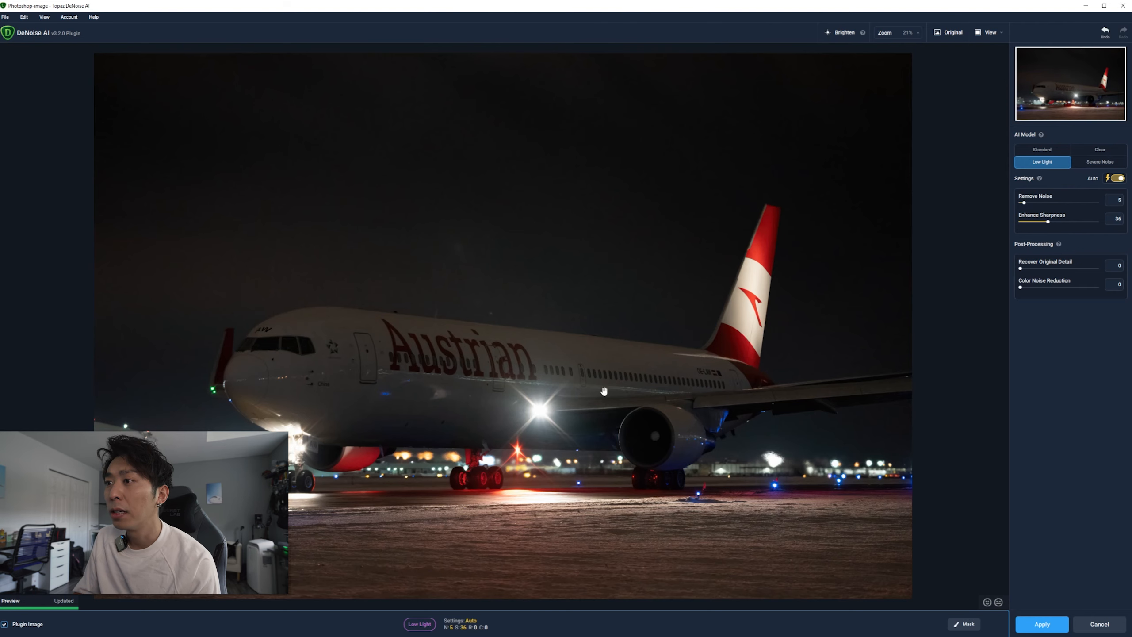
click(918, 35)
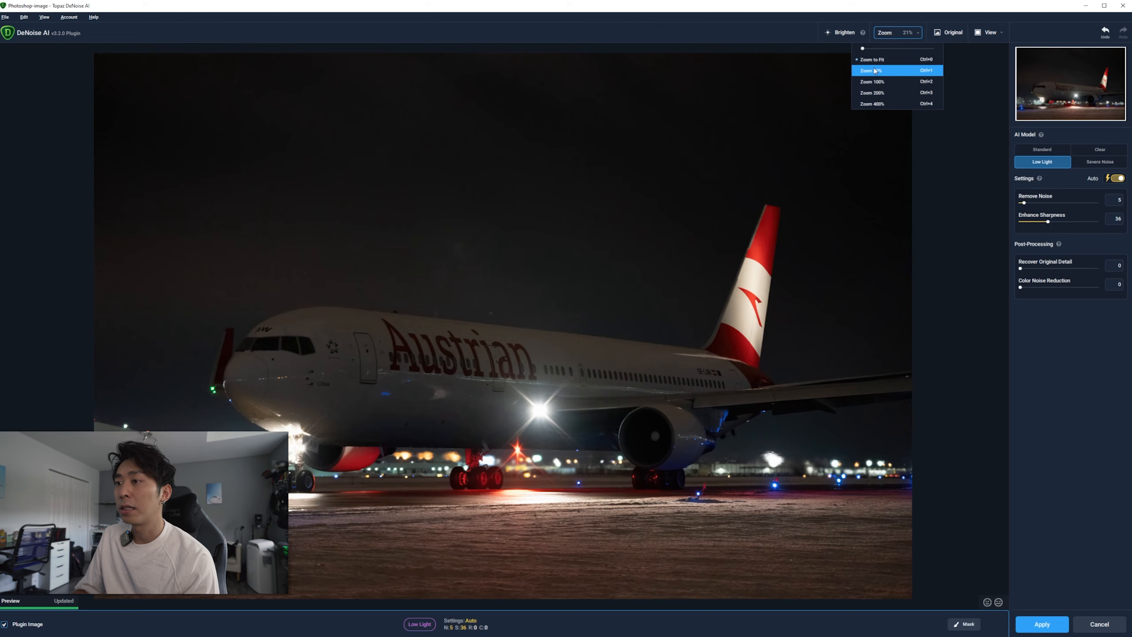
click(875, 70)
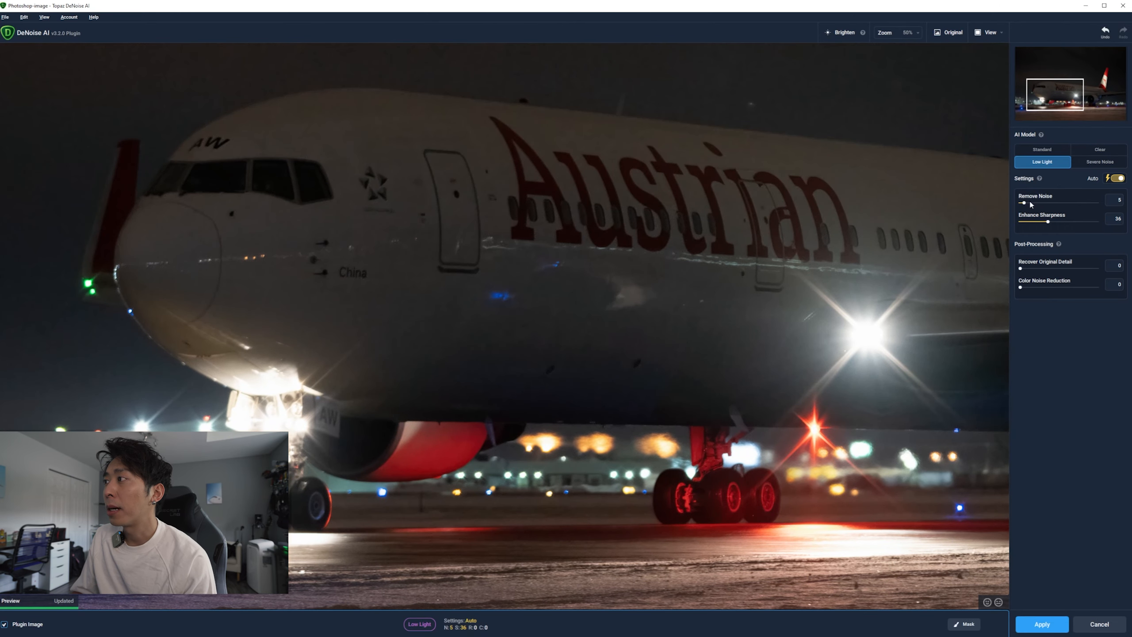
click(1062, 222)
click(1074, 221)
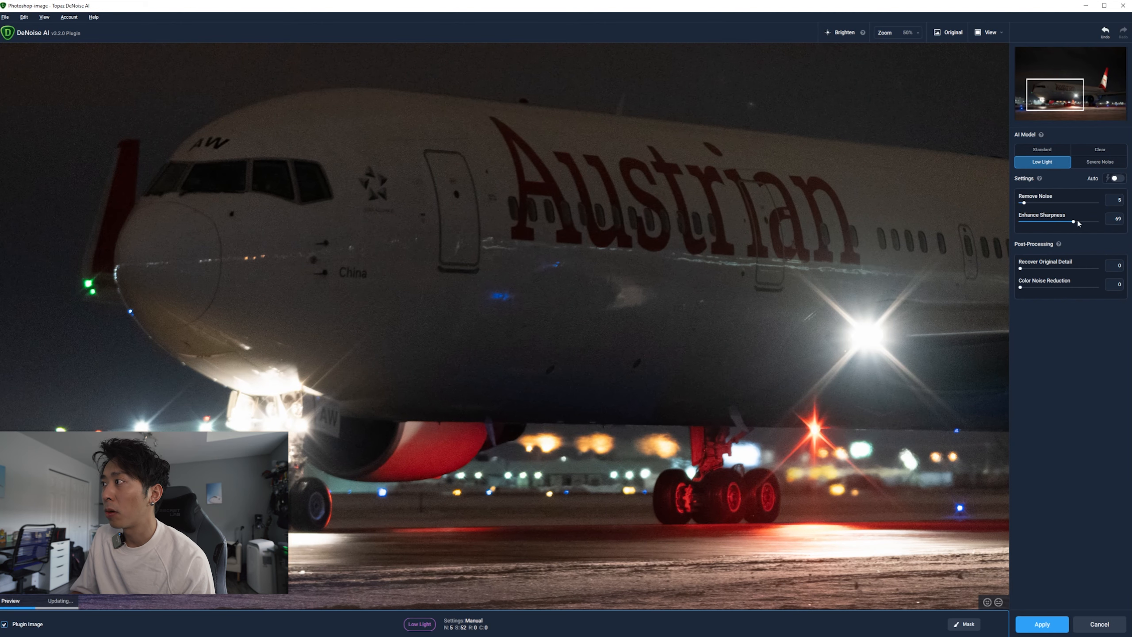
drag(1080, 223, 1083, 225)
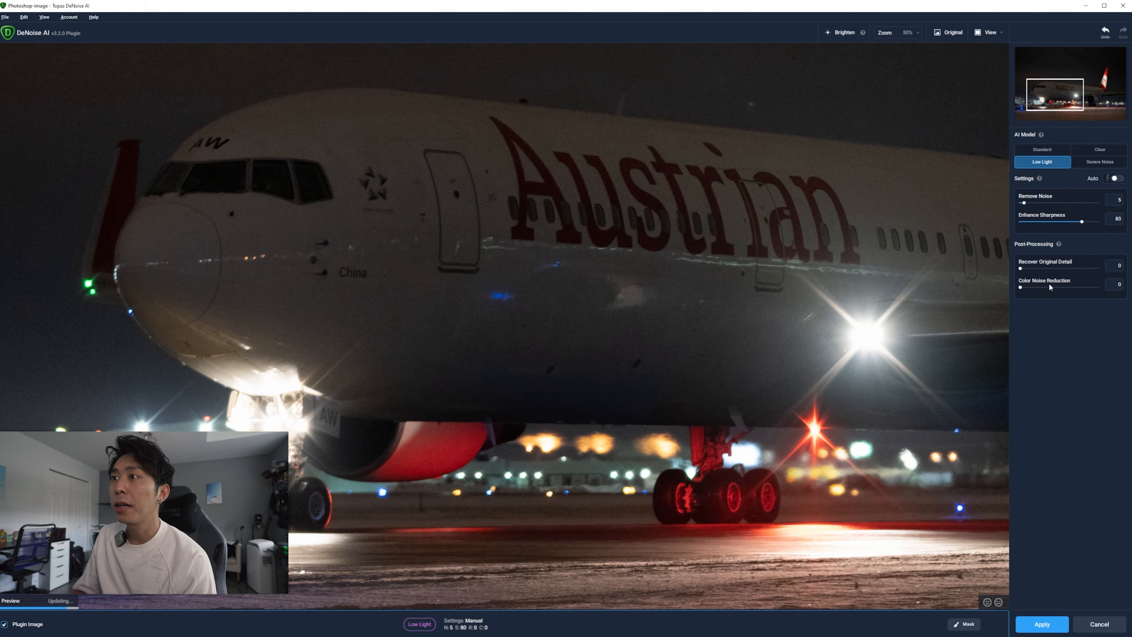
Step: Check the Austrian aircraft's tail, engine and nose at 50% zoom, and increase Enhance Sharpness to 89
drag(967, 202, 678, 196)
drag(830, 225, 624, 296)
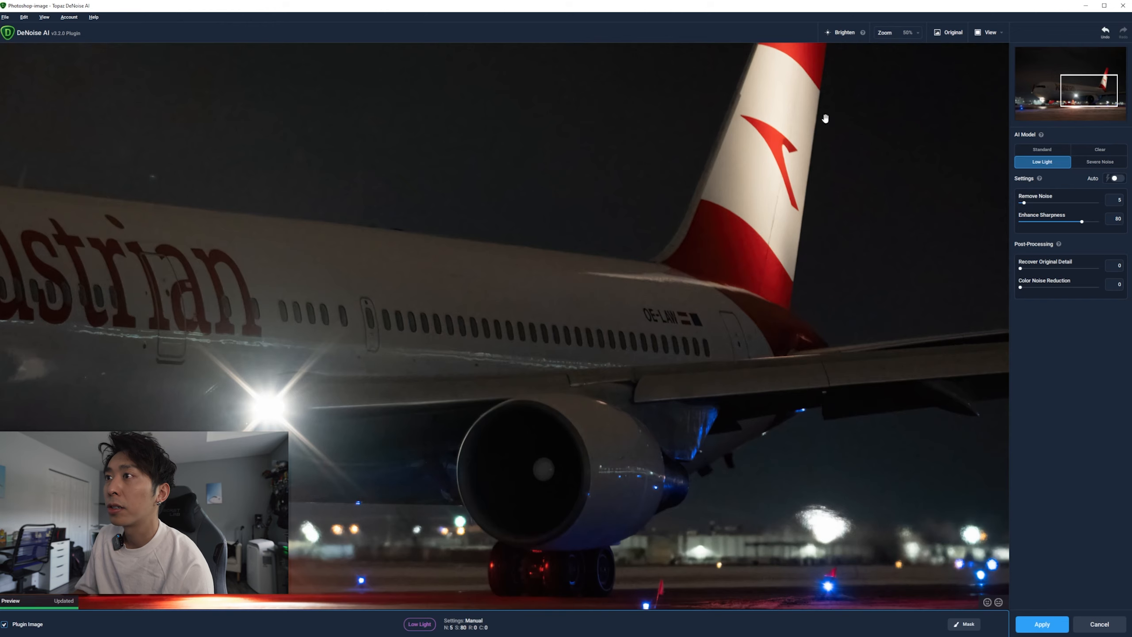
drag(822, 113, 775, 415)
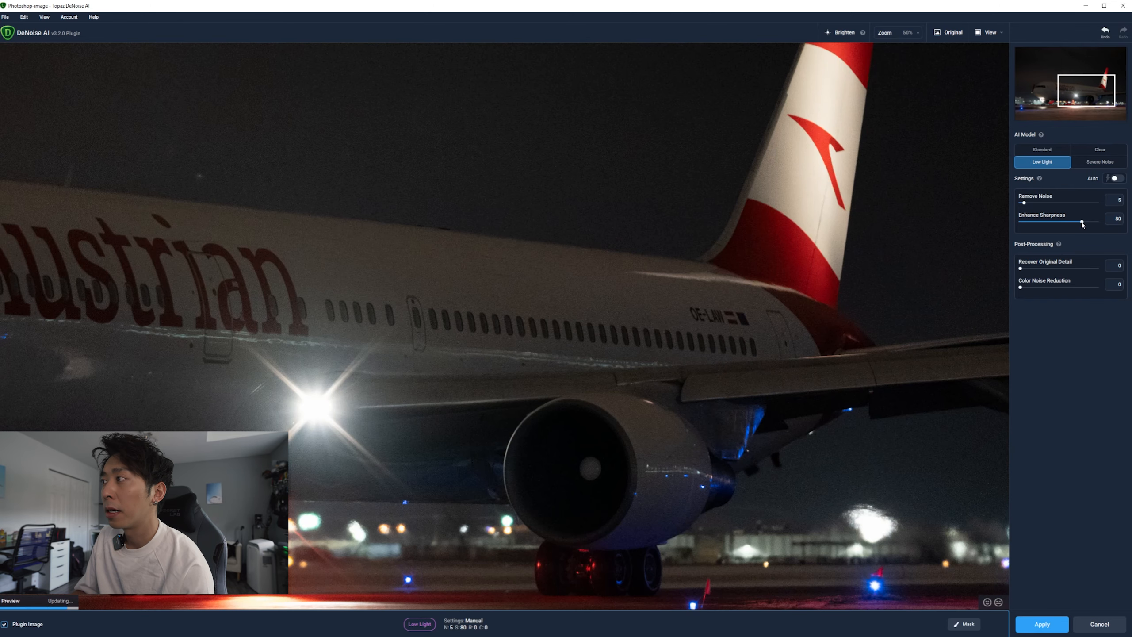
drag(1082, 224, 1090, 225)
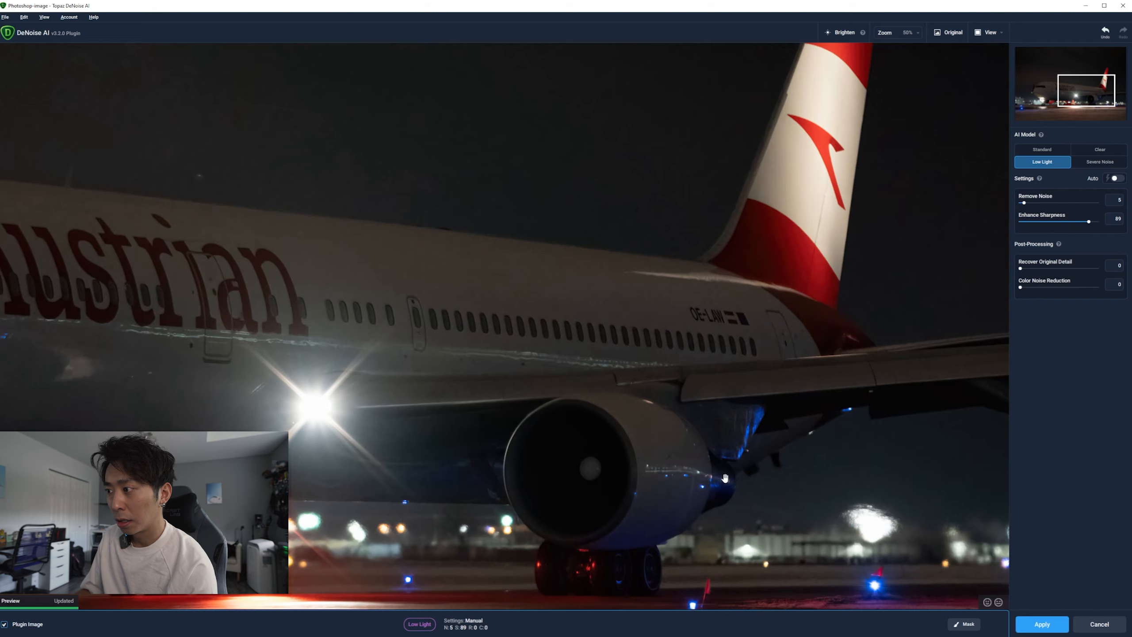
scroll(725, 478, down, 3)
drag(428, 374, 774, 345)
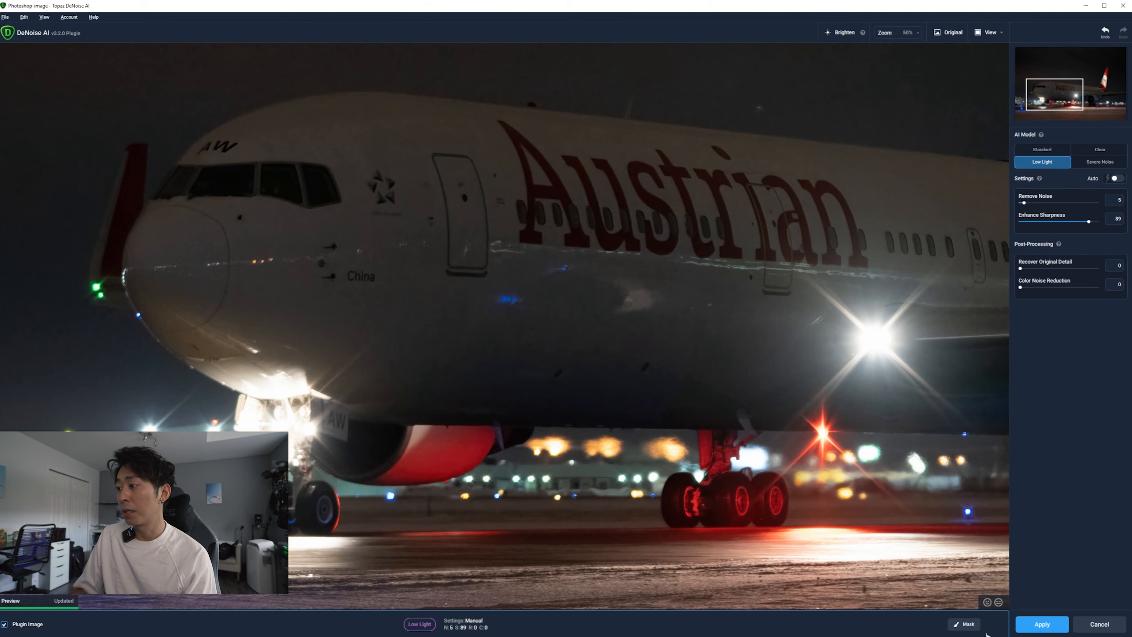
Step: Paint a mask over the Austrian aircraft's nose and forward fuselage with a 251-radius brush, and hide the mask overlay
click(967, 625)
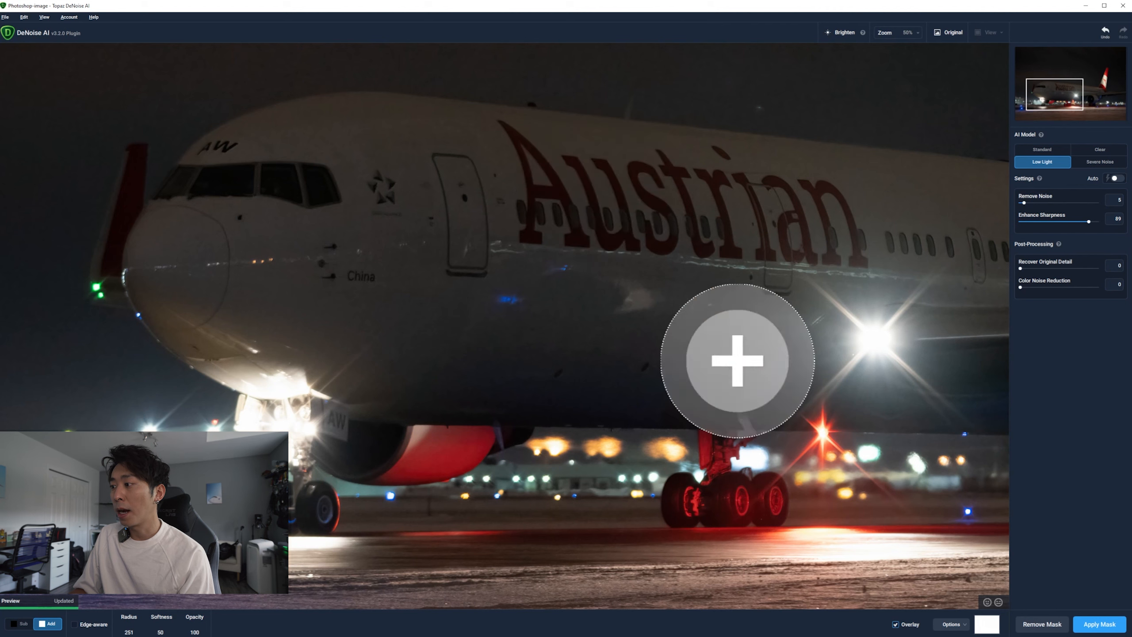
mouse_move(549, 184)
mouse_down()
mouse_move(296, 177)
mouse_move(232, 223)
mouse_move(208, 261)
mouse_move(254, 327)
mouse_move(397, 357)
mouse_move(597, 366)
mouse_move(440, 303)
mouse_move(320, 294)
mouse_move(577, 254)
mouse_move(553, 174)
mouse_up()
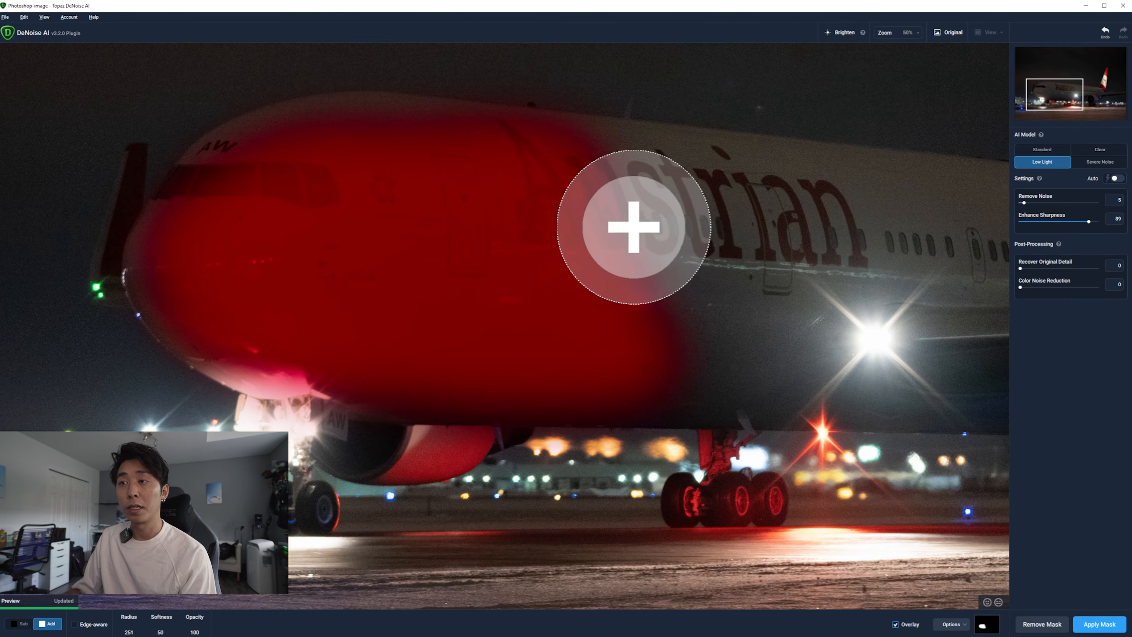
click(895, 626)
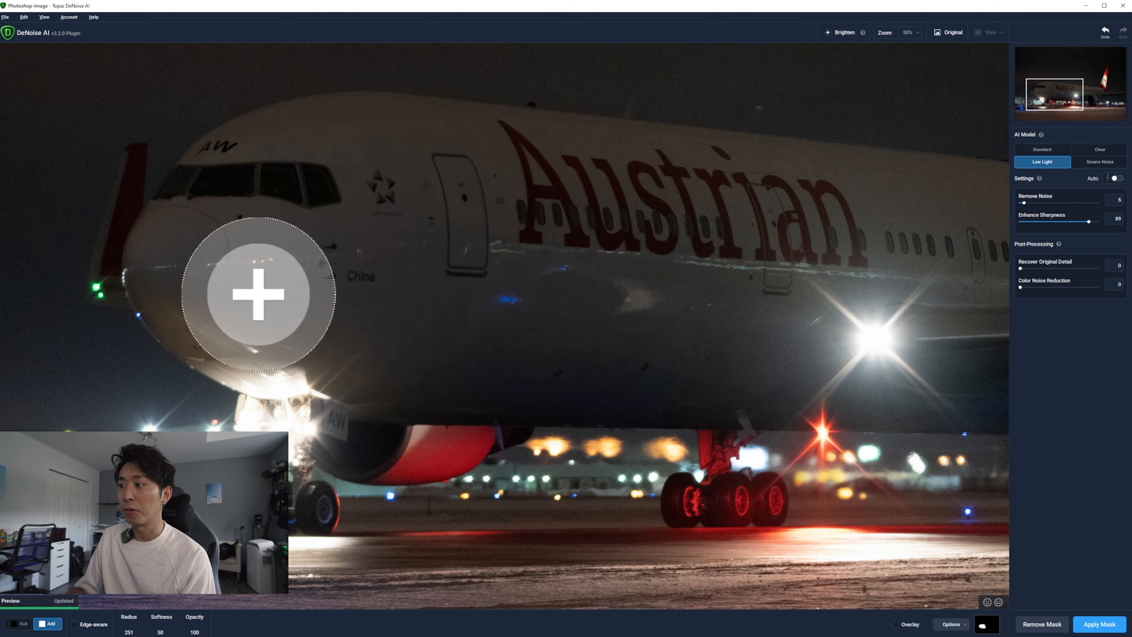
Step: Set the mask brush to radius 202, softness 22 and opacity 73, and remove the mask
click(133, 633)
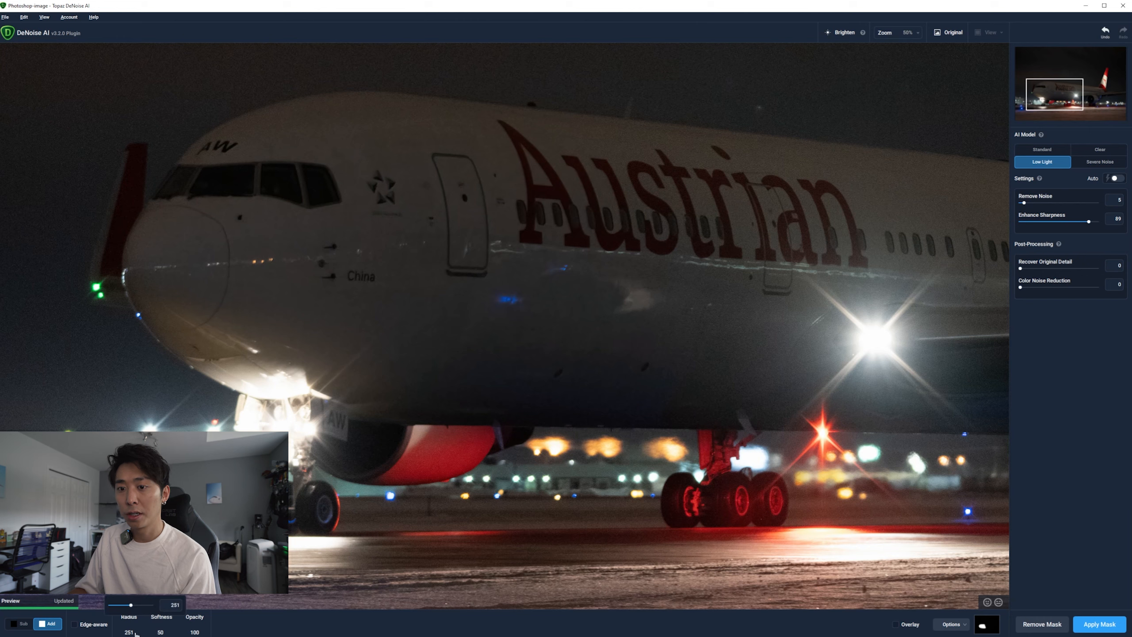
drag(131, 608, 208, 604)
click(161, 631)
click(194, 624)
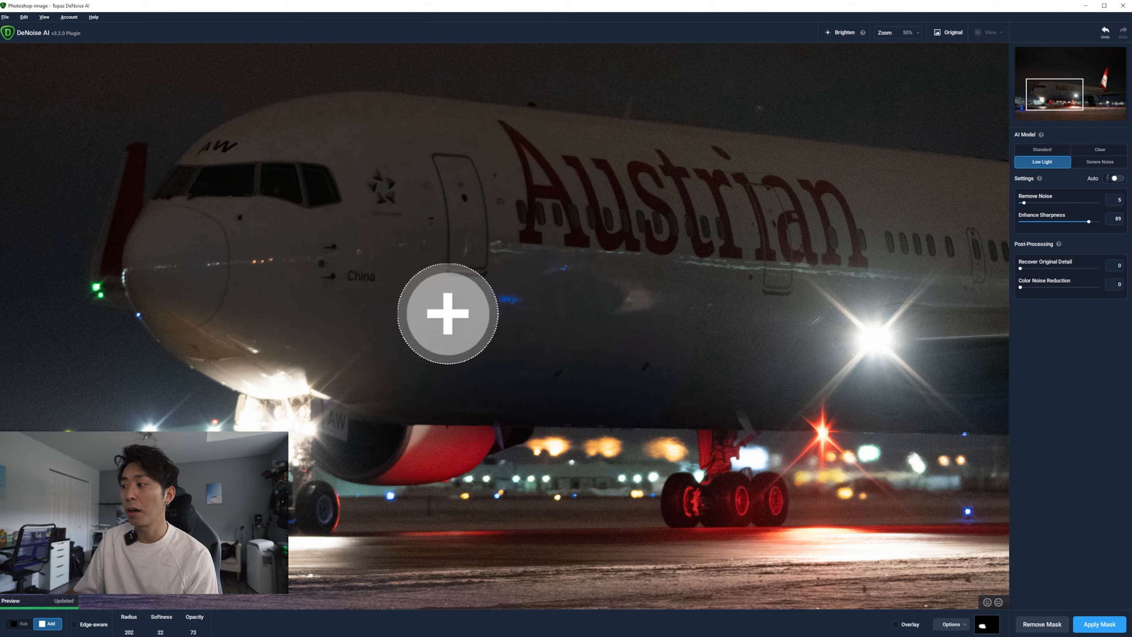
click(1045, 624)
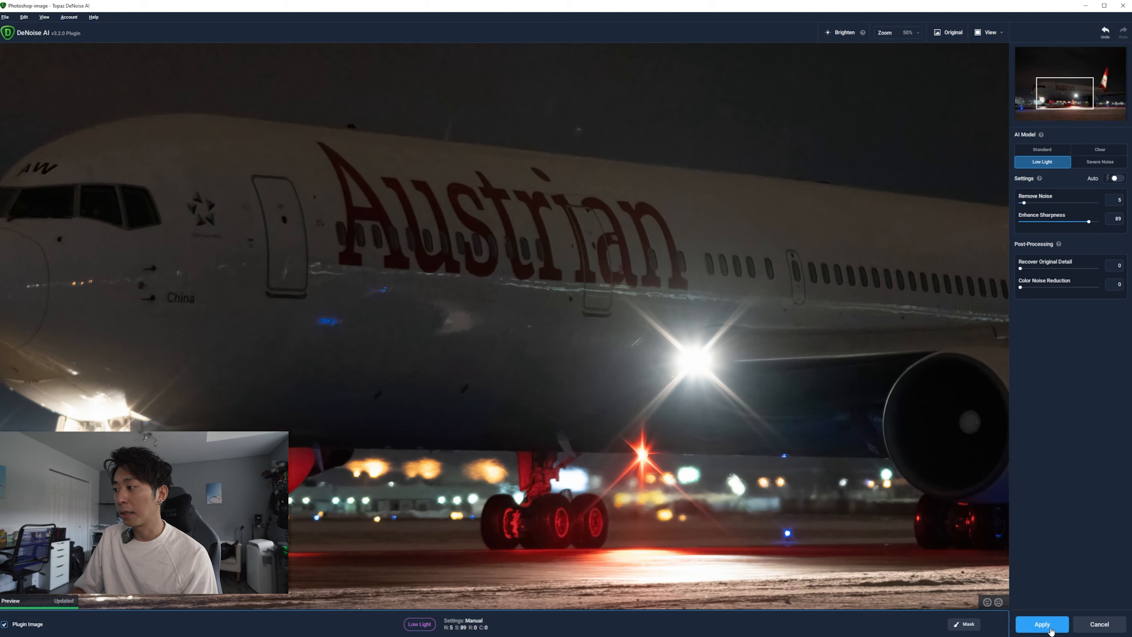
Step: Apply the Low Light model with Remove Noise 5 and Enhance Sharpness 89 to the Austrian photo
click(1051, 629)
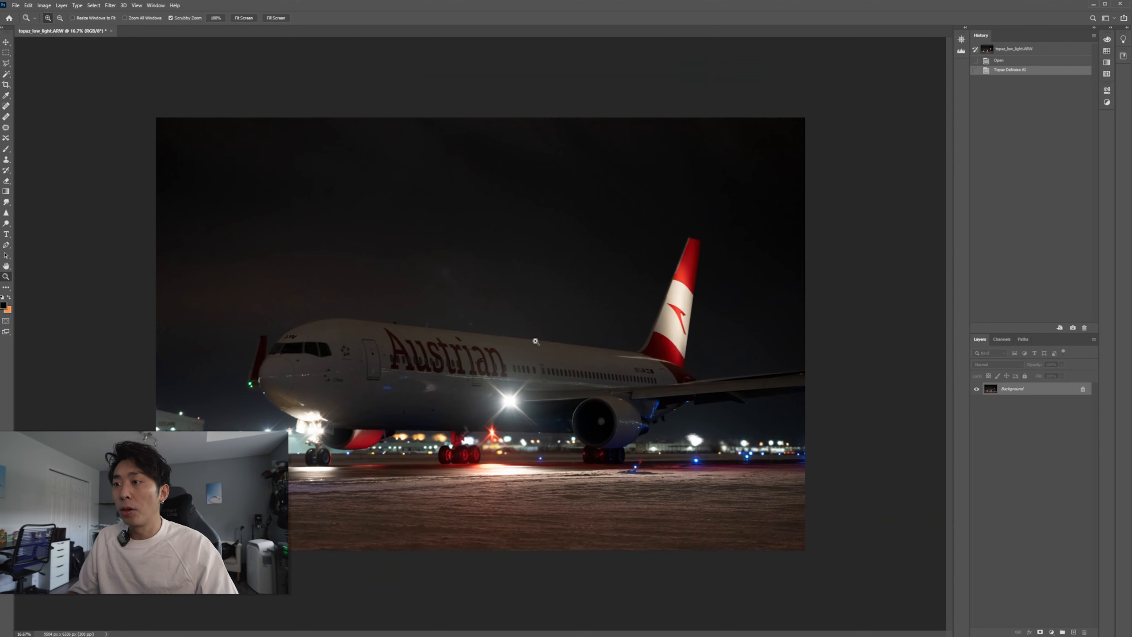
Step: Examine the denoised Austrian photo in Photoshop at 33.3% zoom, covering the nose, landing gear, engine, tail and night sky
click(486, 382)
click(486, 382)
key(space)
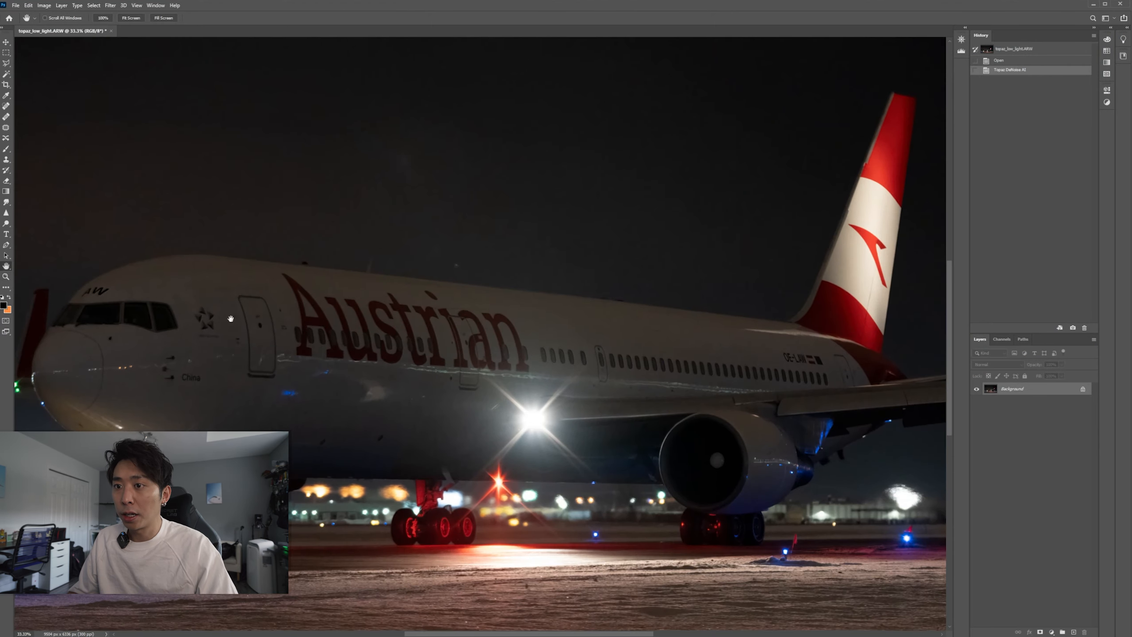
drag(230, 318, 526, 288)
drag(526, 341, 452, 206)
drag(572, 246, 178, 272)
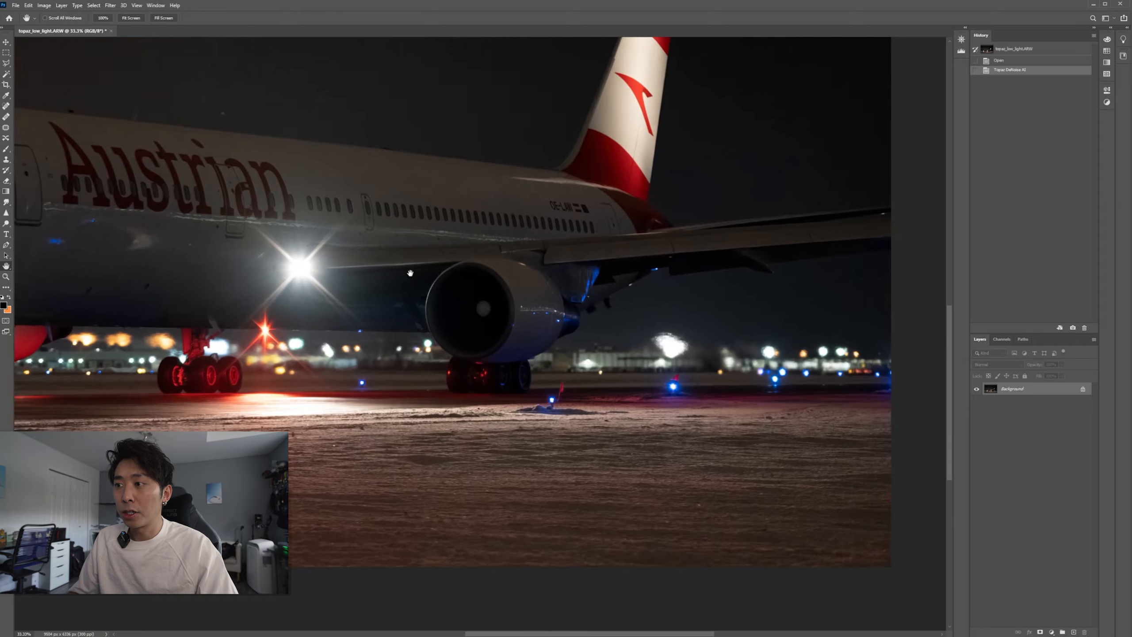
drag(545, 269, 321, 296)
drag(380, 189, 424, 452)
drag(423, 226, 420, 375)
drag(351, 364, 595, 342)
drag(479, 349, 477, 333)
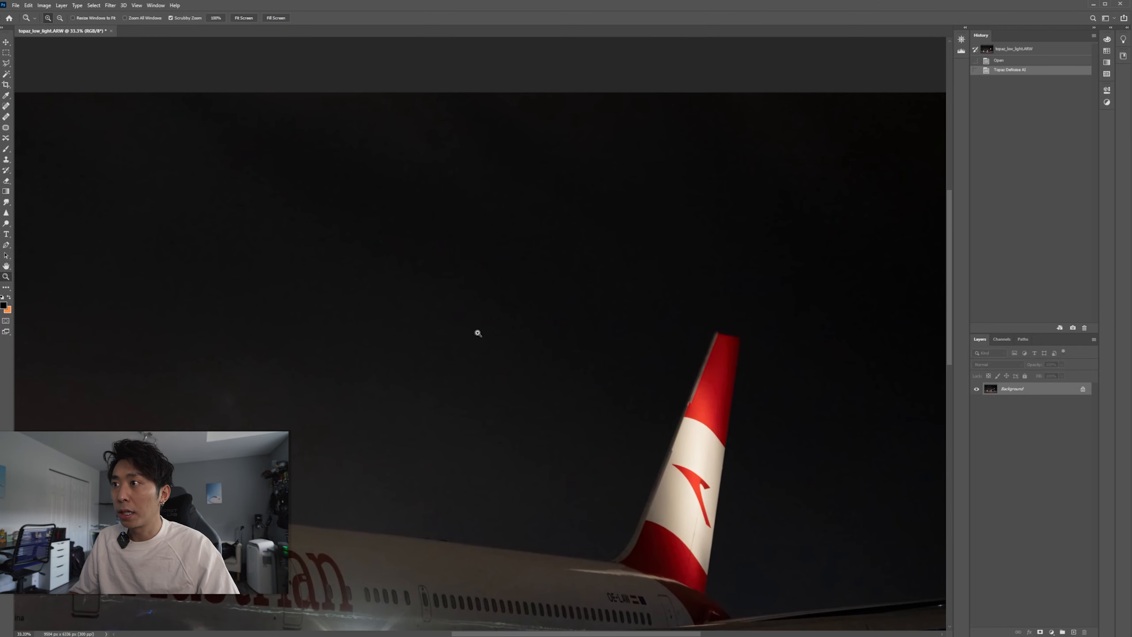
Step: Inspect the fuselage lettering and landing lights at 50% zoom, and view the Austrian aircraft at 25%
click(478, 333)
drag(344, 303, 349, 96)
drag(757, 559, 422, 339)
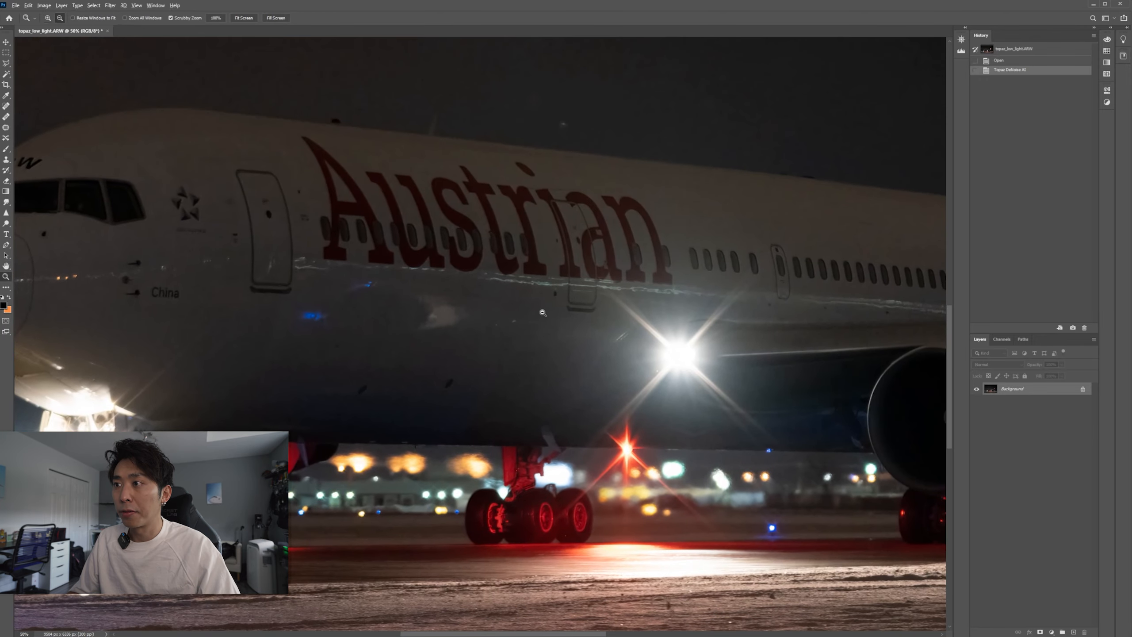
alt+click(543, 313)
alt+click(549, 316)
scroll(565, 326, up, 1)
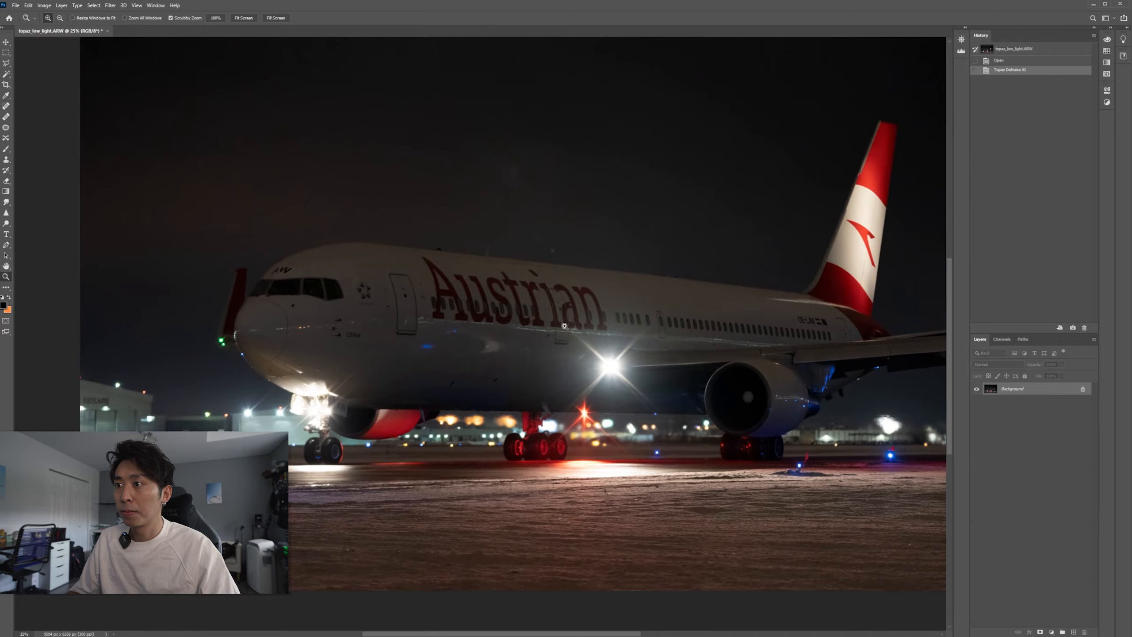